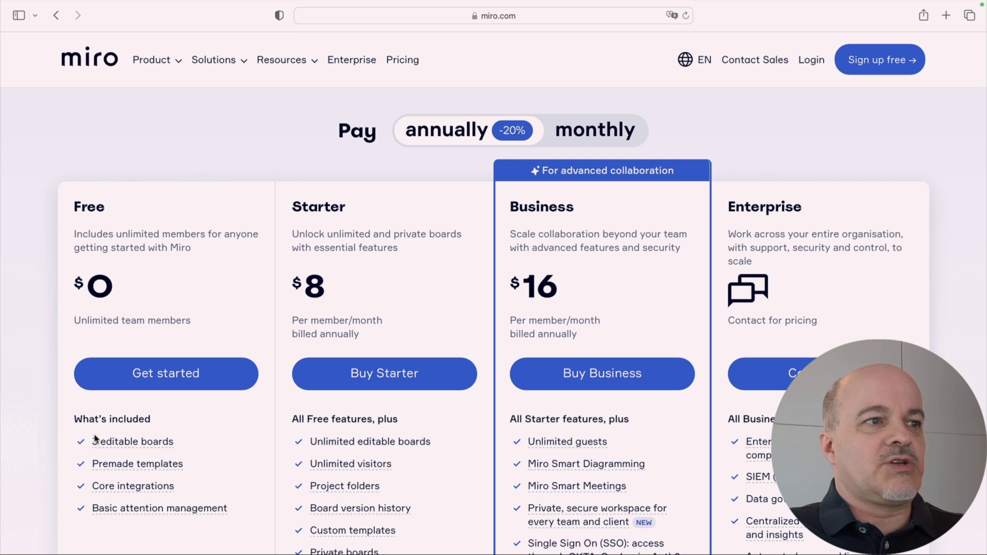
{"action": "mouse_move", "coordinate": [123, 446]}
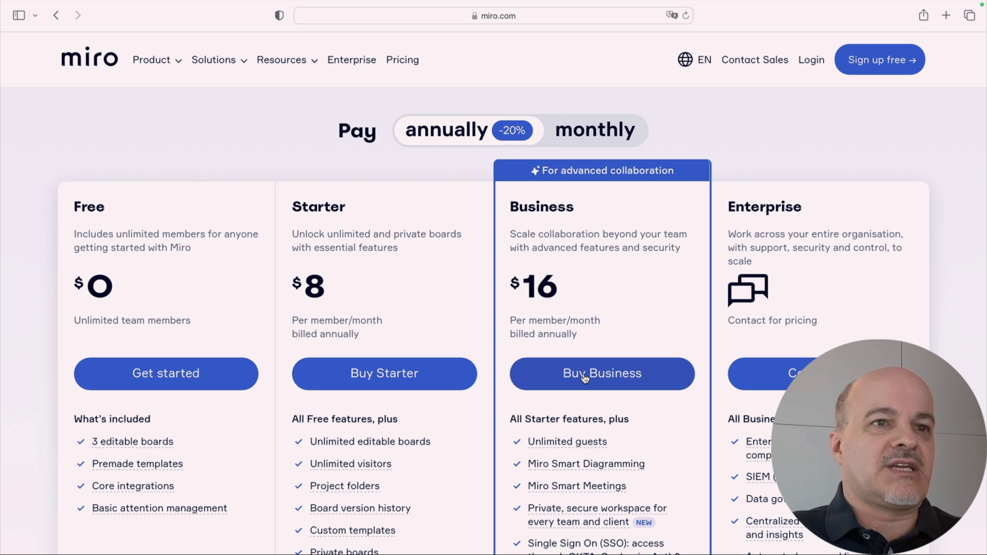
Step: Scroll down through the pricing feature matrix, then back up a little
{"action": "scroll", "coordinate": [585, 378], "scroll_direction": "down", "scroll_amount": 2}
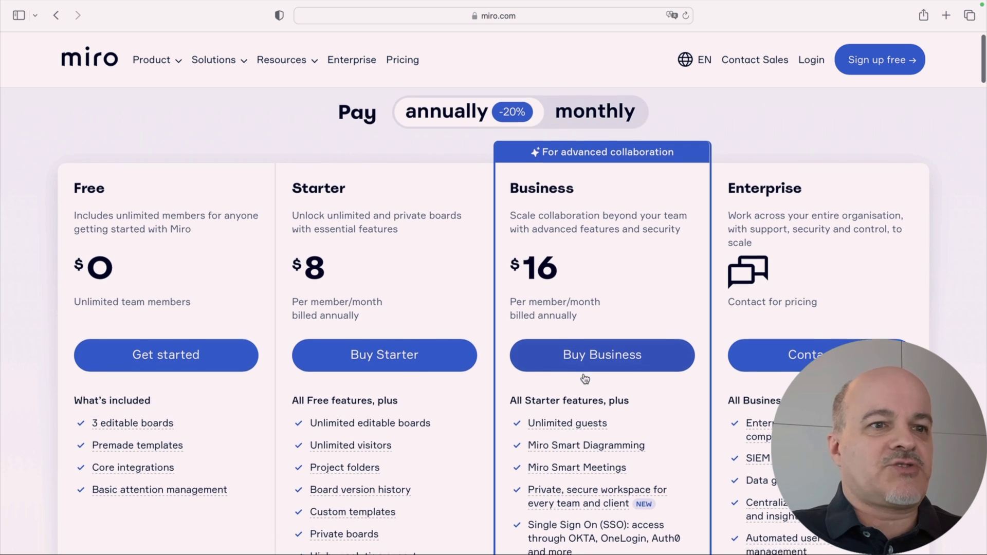
{"action": "scroll", "coordinate": [585, 379], "scroll_direction": "down", "scroll_amount": 5}
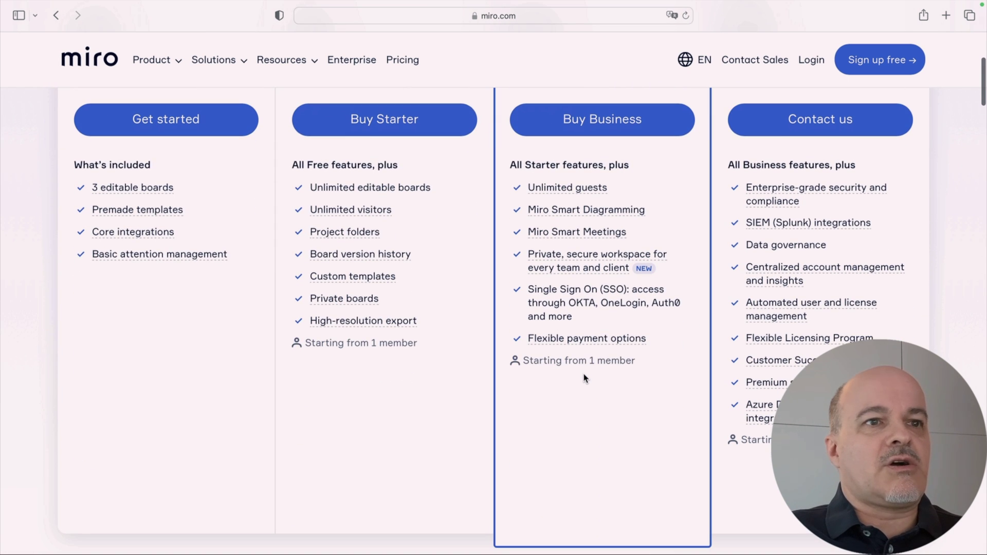
{"action": "scroll", "coordinate": [585, 378], "scroll_direction": "down", "scroll_amount": 15}
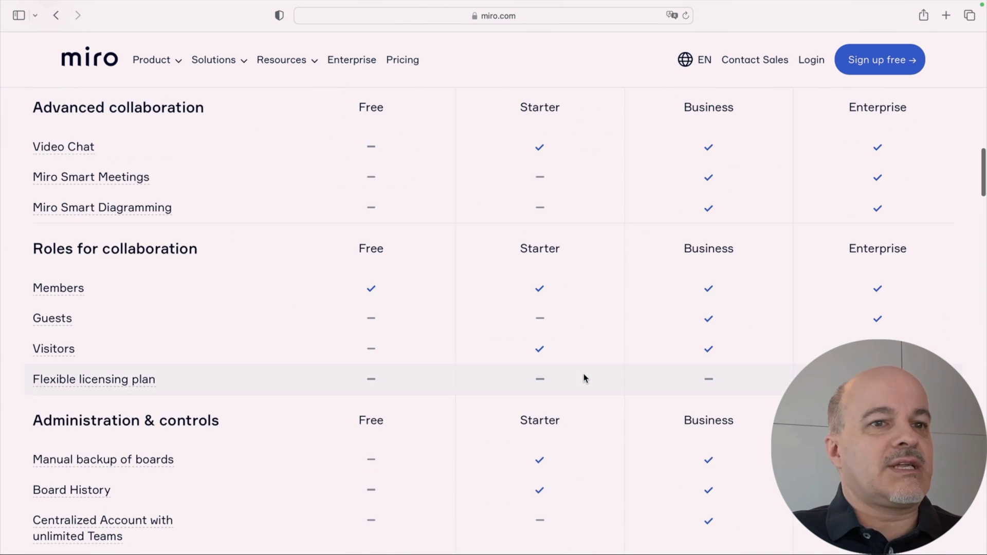
{"action": "scroll", "coordinate": [585, 378], "scroll_direction": "down", "scroll_amount": 10}
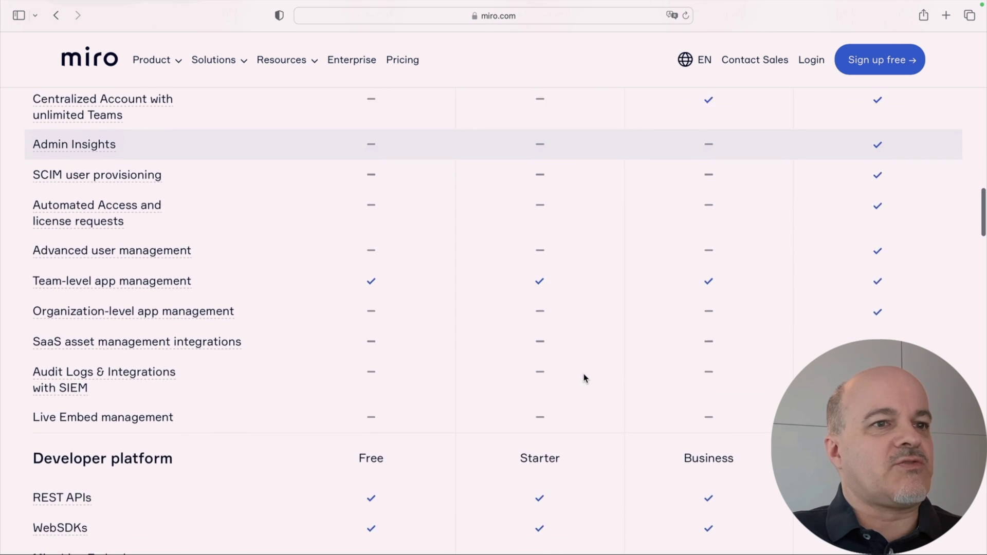
{"action": "scroll", "coordinate": [585, 378], "scroll_direction": "down", "scroll_amount": 8}
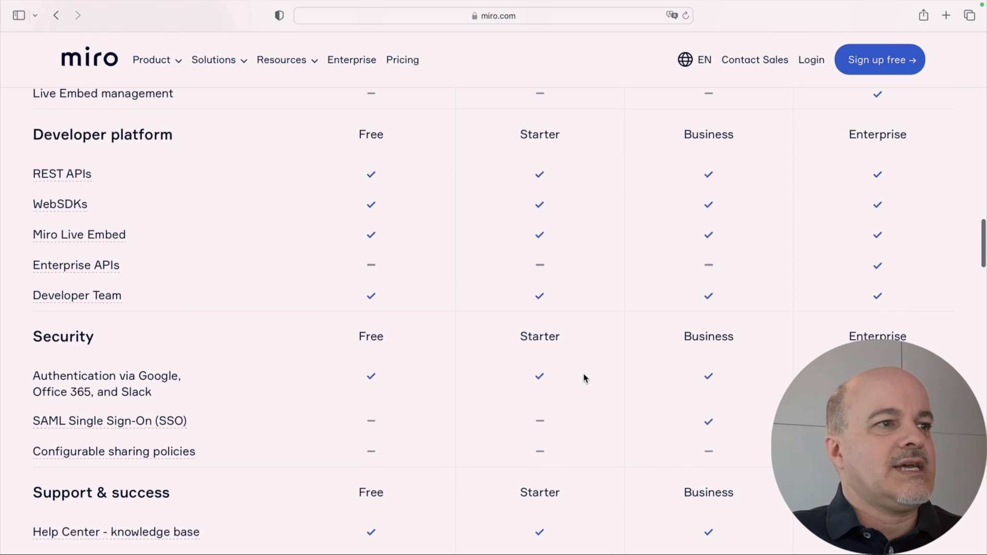
{"action": "scroll", "coordinate": [585, 379], "scroll_direction": "down", "scroll_amount": 8}
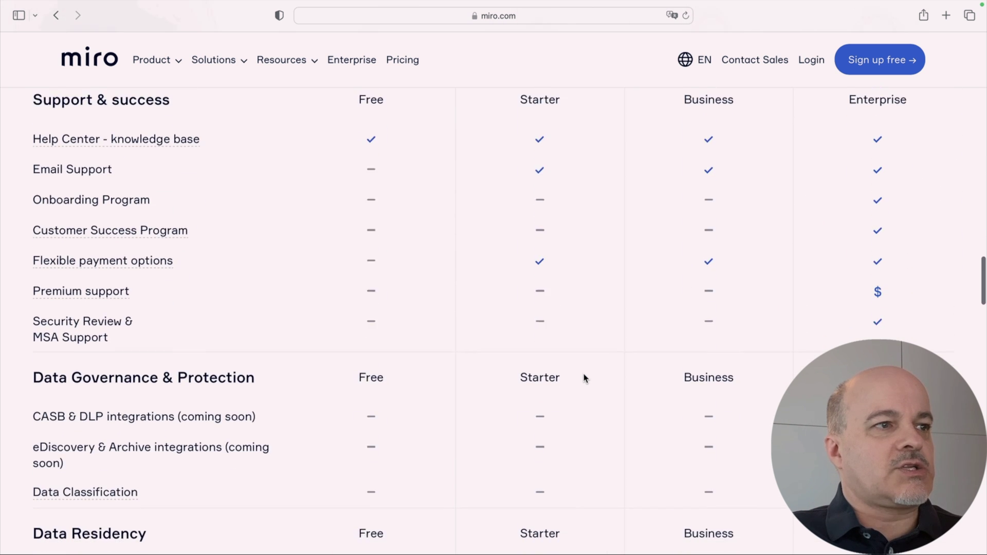
{"action": "scroll", "coordinate": [585, 379], "scroll_direction": "down", "scroll_amount": 4}
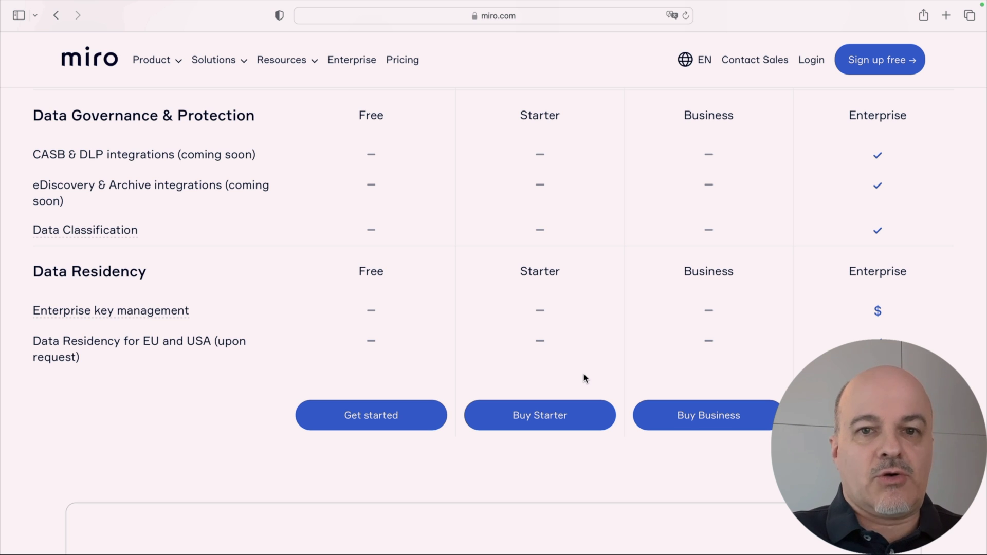
{"action": "scroll", "coordinate": [584, 378], "scroll_direction": "up", "scroll_amount": 15}
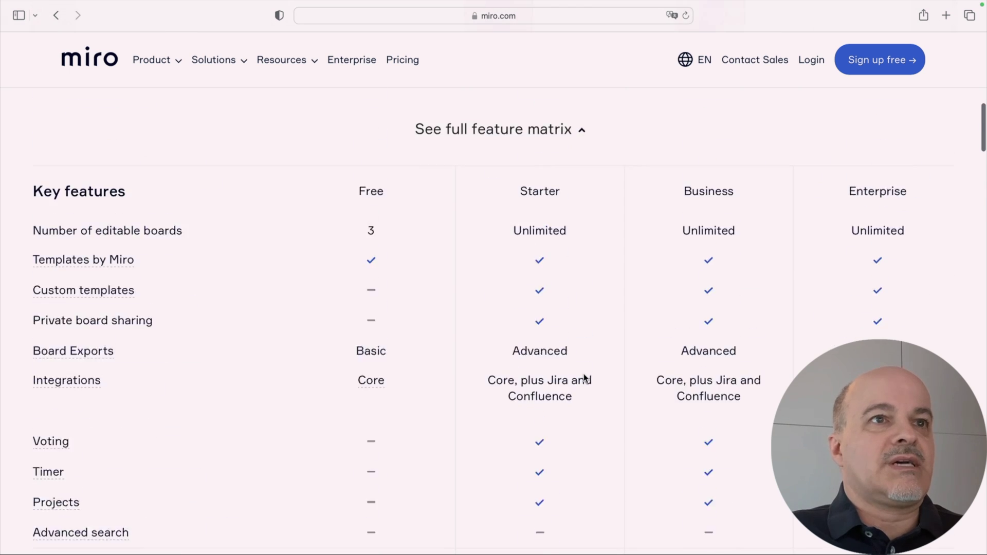
{"action": "scroll", "coordinate": [584, 378], "scroll_direction": "up", "scroll_amount": 10}
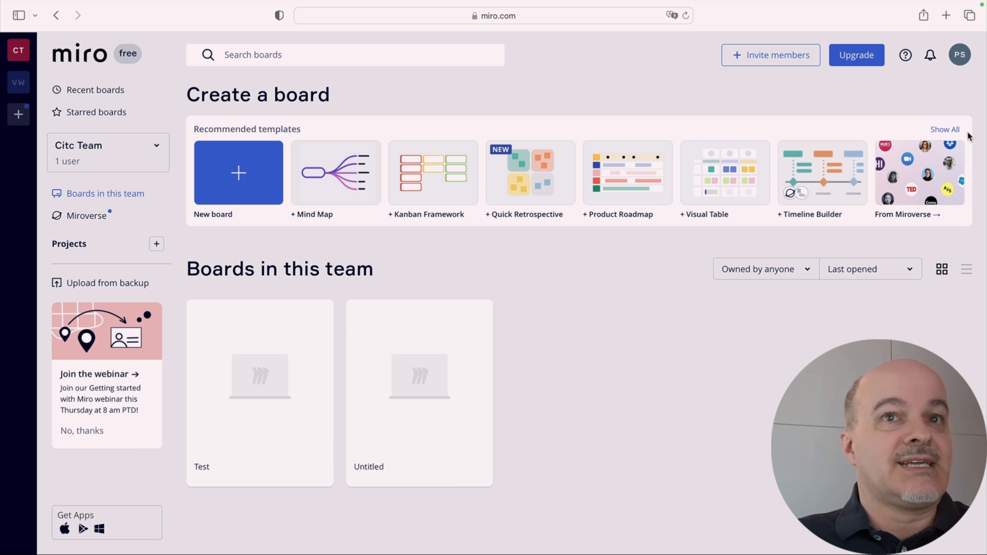
{"action": "left_click", "coordinate": [944, 130]}
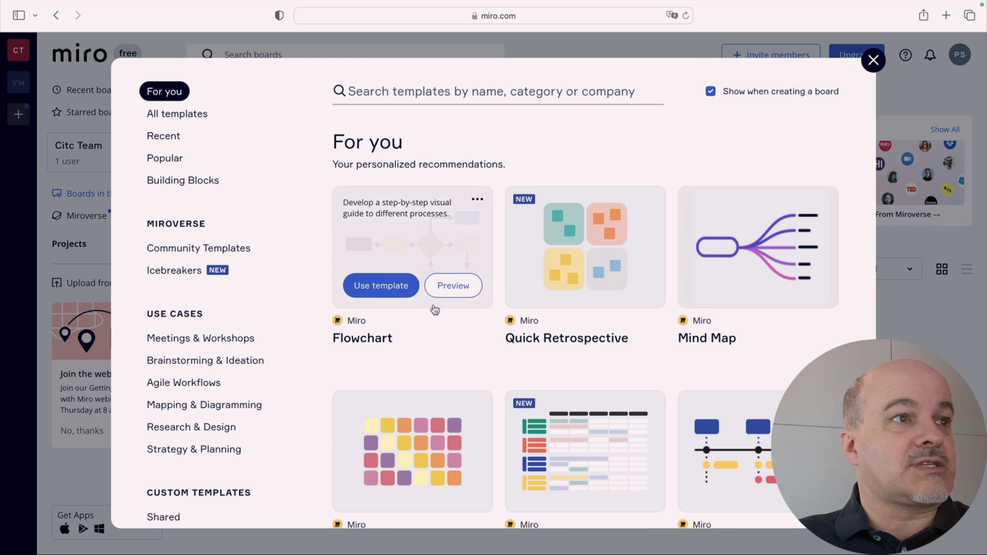
{"action": "left_click", "coordinate": [226, 342]}
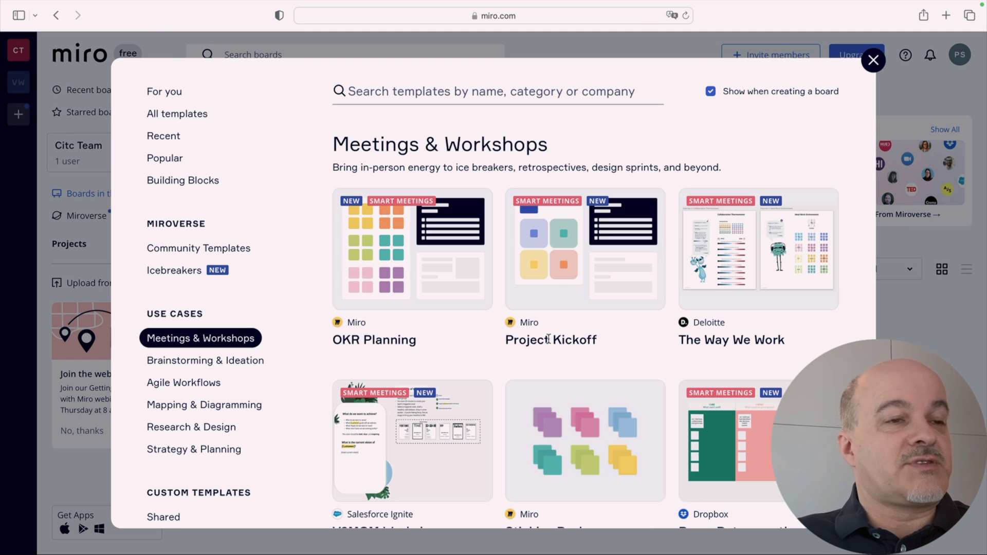
{"action": "scroll", "coordinate": [593, 358], "scroll_direction": "down", "scroll_amount": 3}
{"action": "scroll", "coordinate": [593, 357], "scroll_direction": "down", "scroll_amount": 10}
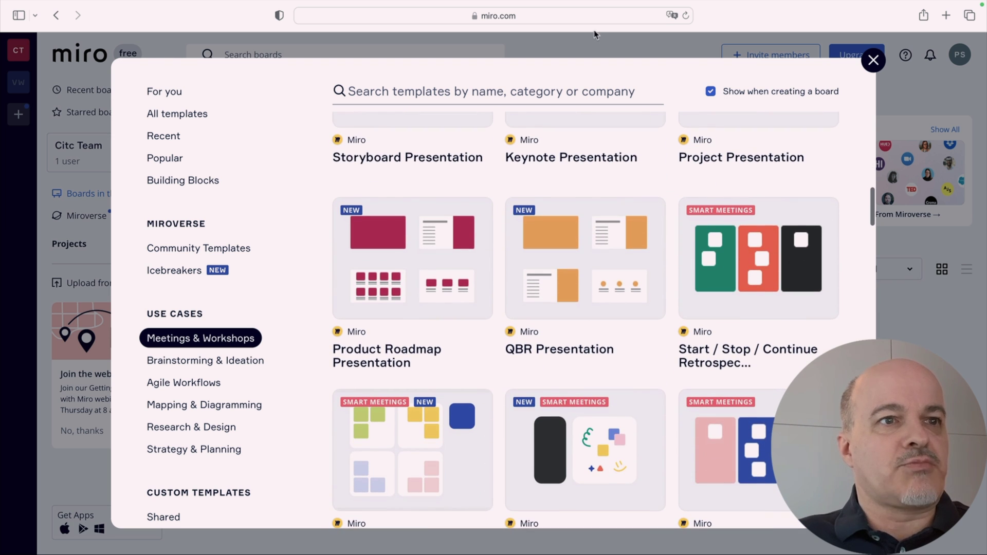
{"action": "mouse_move", "coordinate": [513, 311]}
{"action": "scroll", "coordinate": [723, 355], "scroll_direction": "down", "scroll_amount": 3}
{"action": "scroll", "coordinate": [723, 355], "scroll_direction": "down", "scroll_amount": 5}
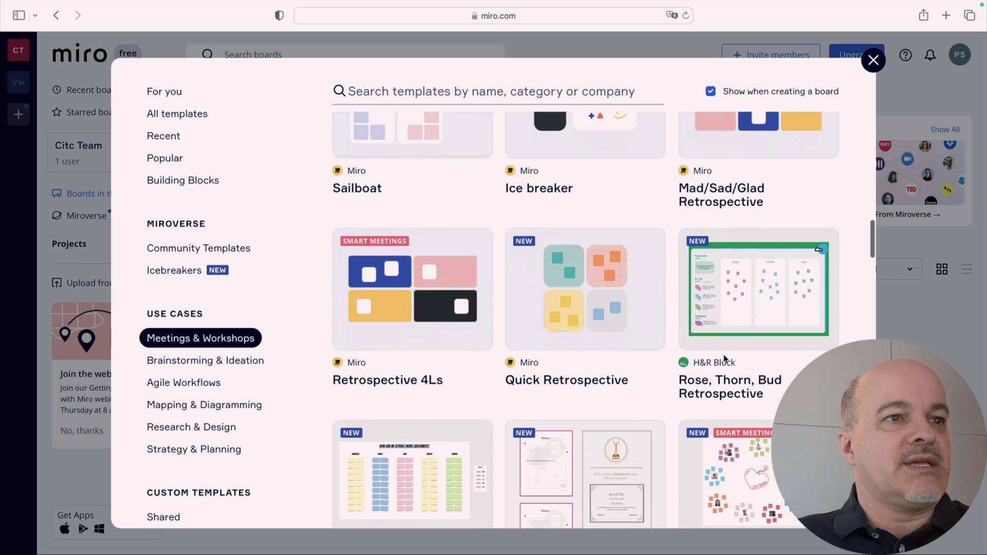
{"action": "left_click", "coordinate": [231, 360]}
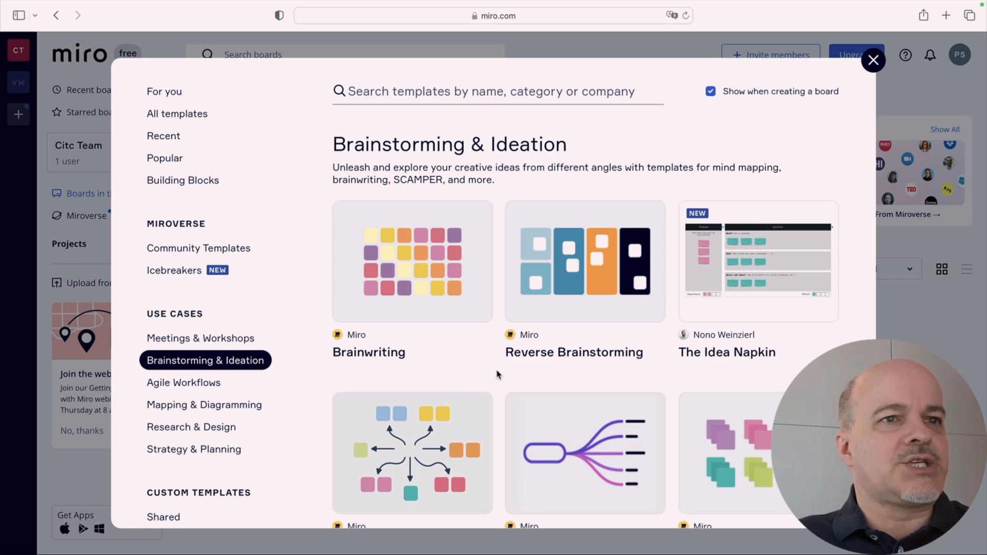
{"action": "scroll", "coordinate": [554, 423], "scroll_direction": "down", "scroll_amount": 4}
{"action": "scroll", "coordinate": [554, 422], "scroll_direction": "down", "scroll_amount": 1}
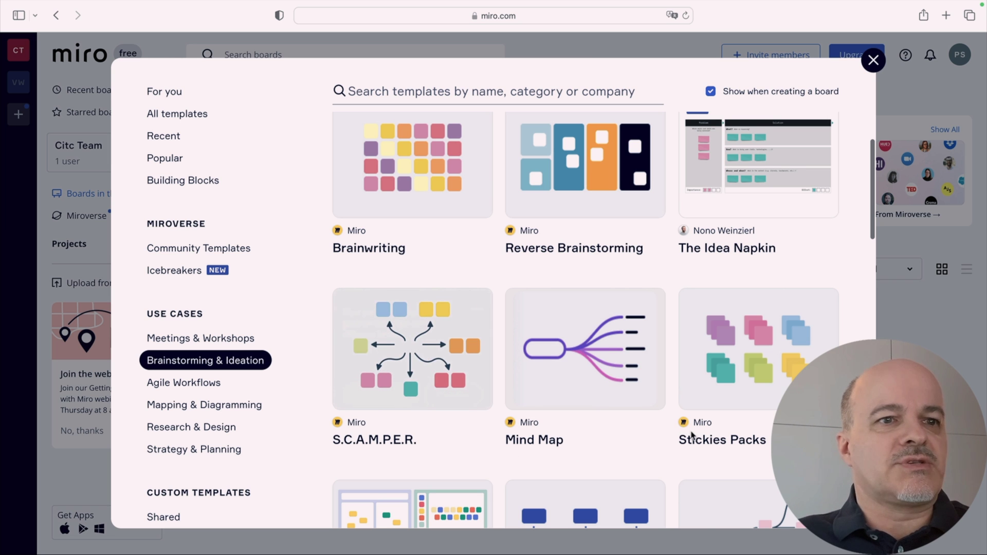
{"action": "scroll", "coordinate": [687, 434], "scroll_direction": "down", "scroll_amount": 5}
{"action": "scroll", "coordinate": [690, 436], "scroll_direction": "down", "scroll_amount": 6}
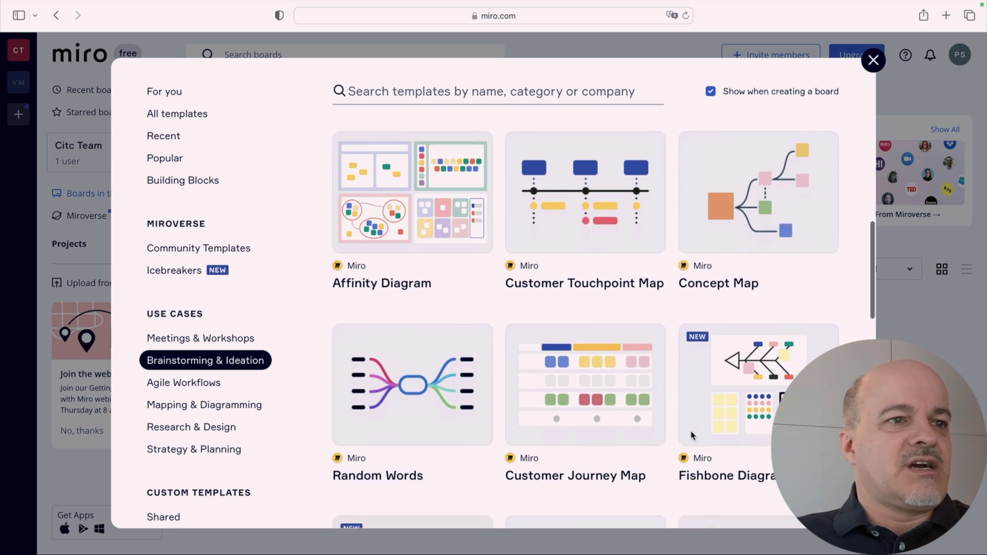
{"action": "scroll", "coordinate": [692, 435], "scroll_direction": "down", "scroll_amount": 2}
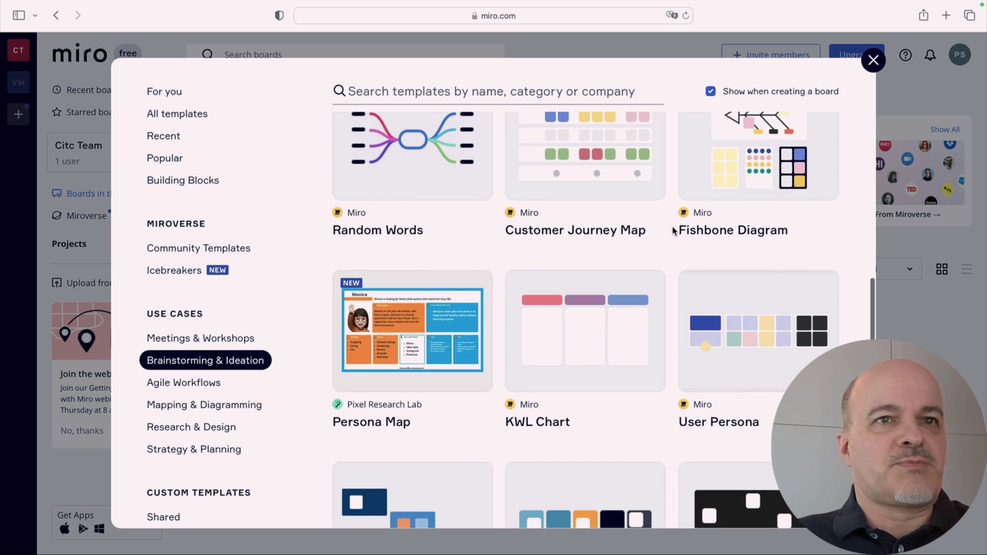
{"action": "scroll", "coordinate": [611, 421], "scroll_direction": "down", "scroll_amount": 2}
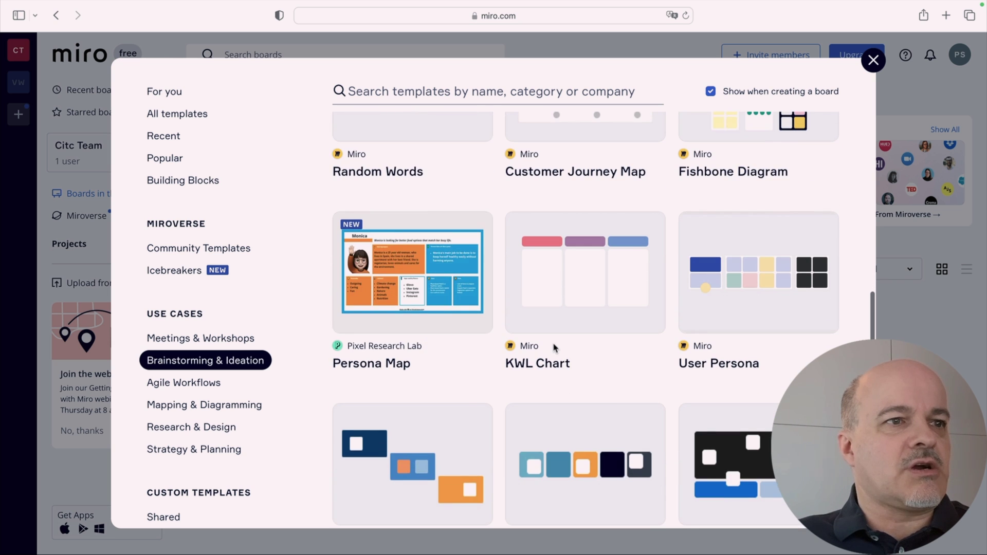
{"action": "scroll", "coordinate": [553, 346], "scroll_direction": "down", "scroll_amount": 2}
{"action": "left_click", "coordinate": [183, 383]}
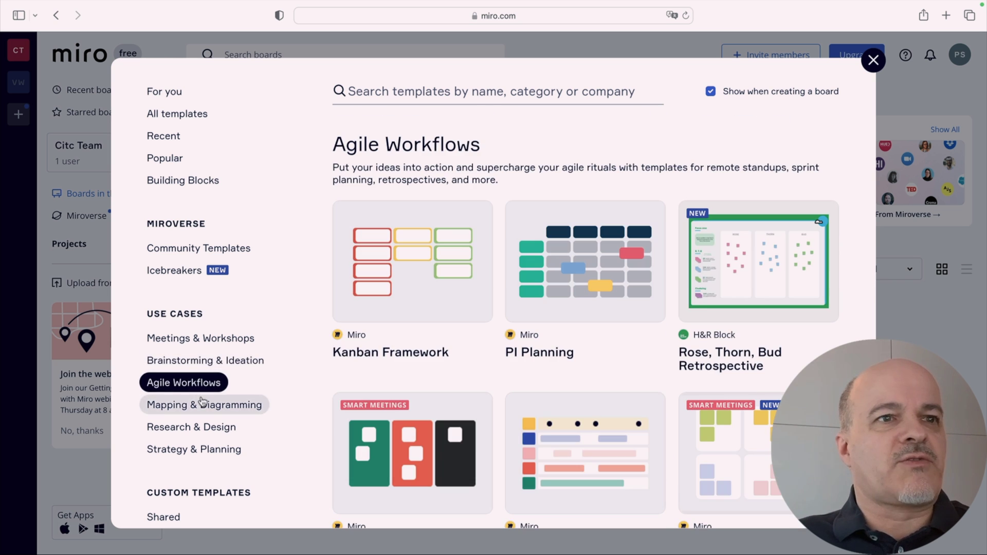
{"action": "scroll", "coordinate": [683, 400], "scroll_direction": "down", "scroll_amount": 5}
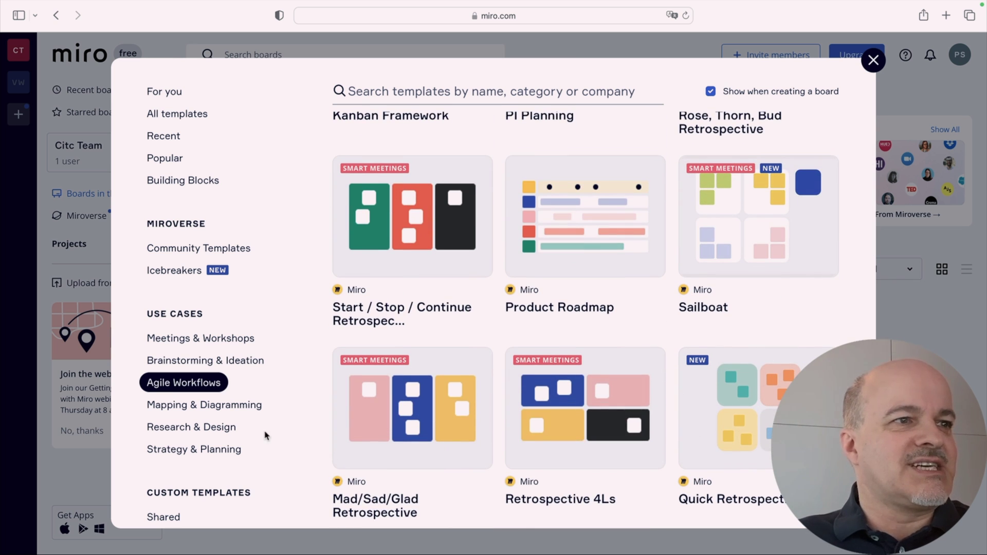
{"action": "left_click", "coordinate": [242, 406]}
{"action": "scroll", "coordinate": [753, 422], "scroll_direction": "down", "scroll_amount": 2}
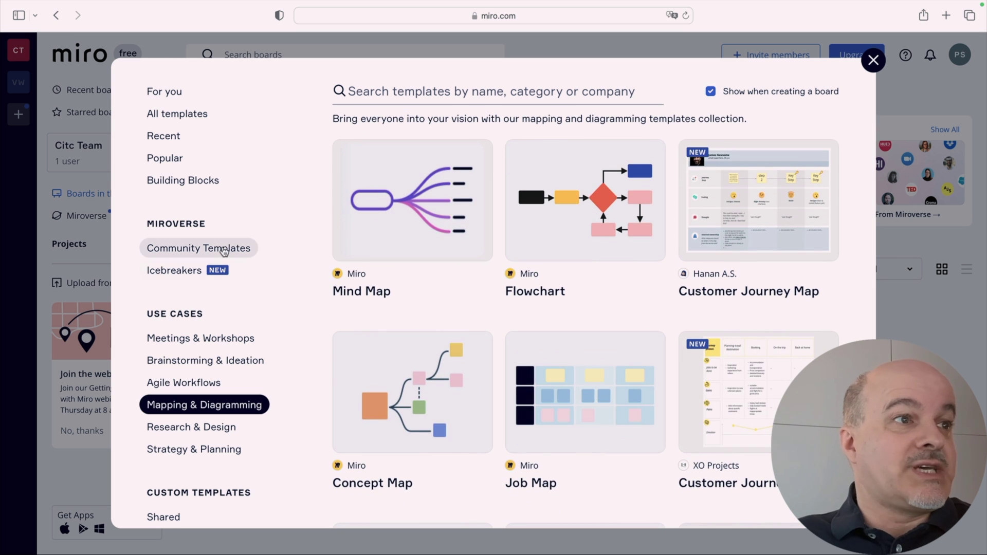
{"action": "mouse_move", "coordinate": [827, 150]}
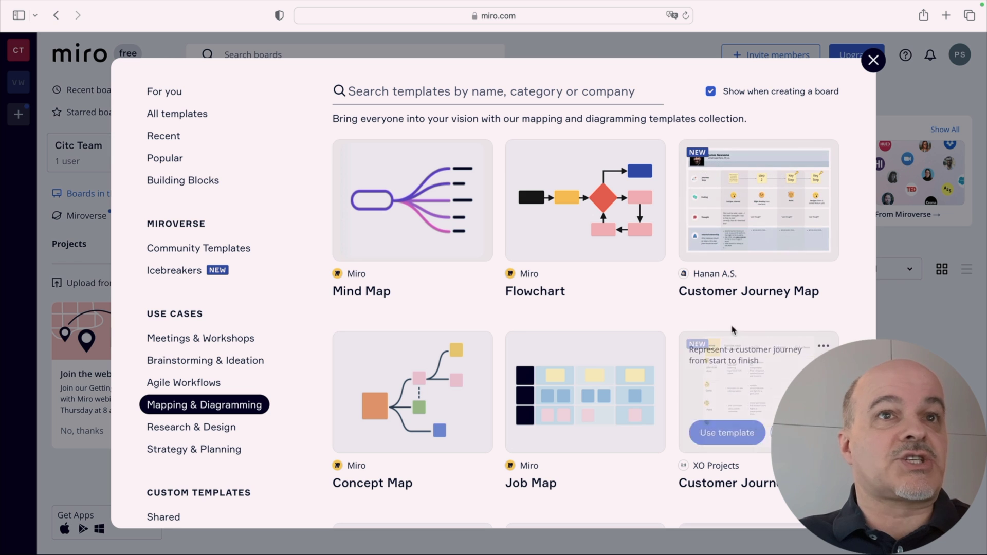
Step: Create a new shared team board and dismiss the getting-started prompt to reach its blank canvas
{"action": "left_click", "coordinate": [870, 66]}
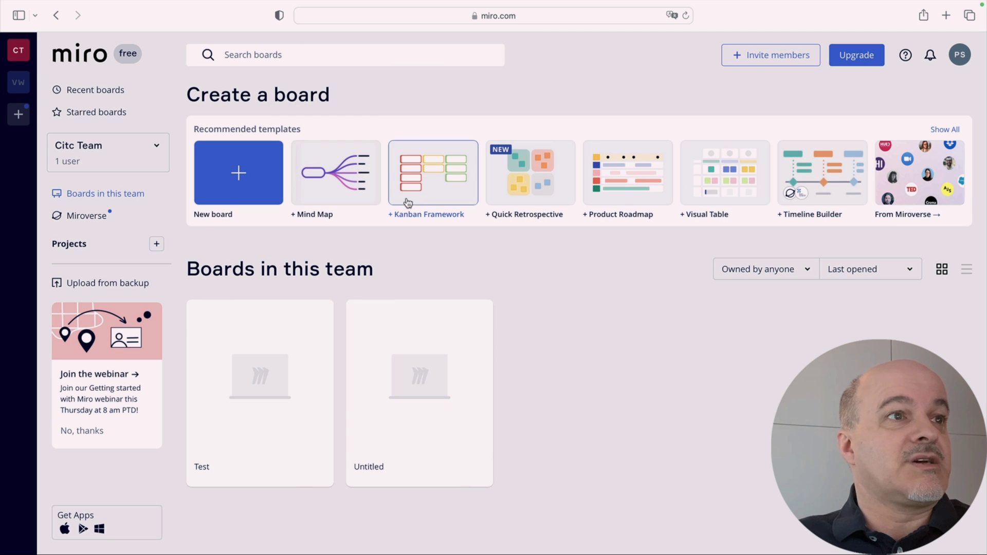
{"action": "left_click", "coordinate": [236, 186]}
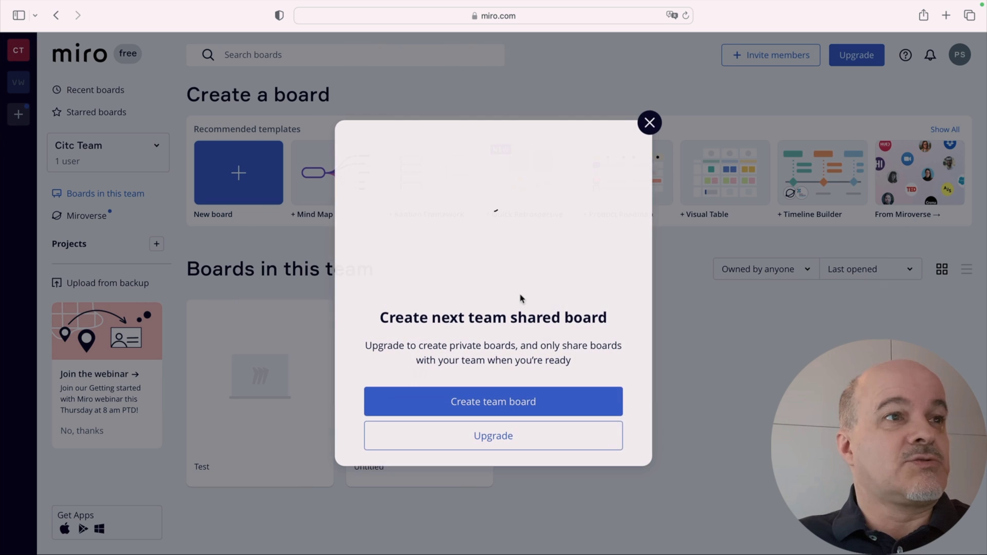
{"action": "left_click", "coordinate": [507, 408]}
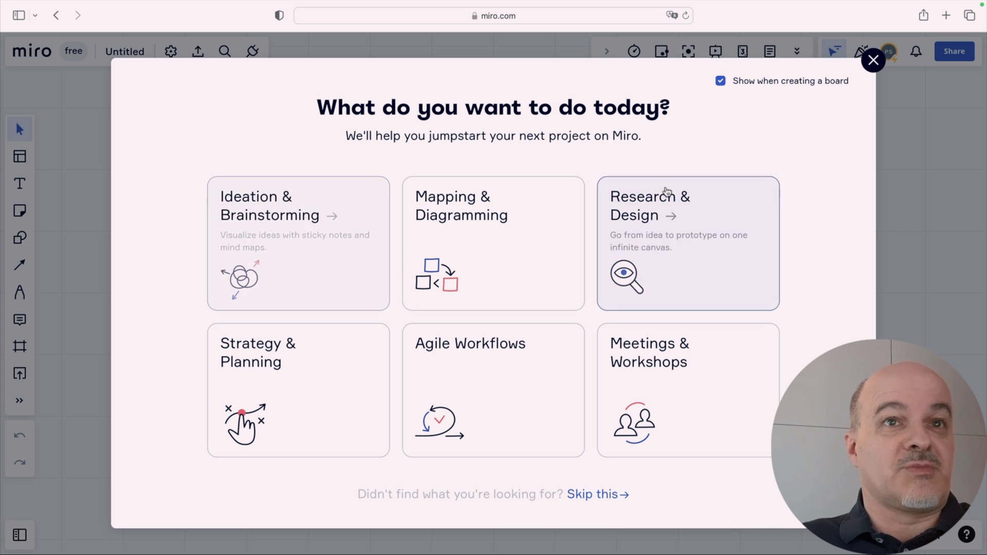
{"action": "left_click", "coordinate": [874, 60]}
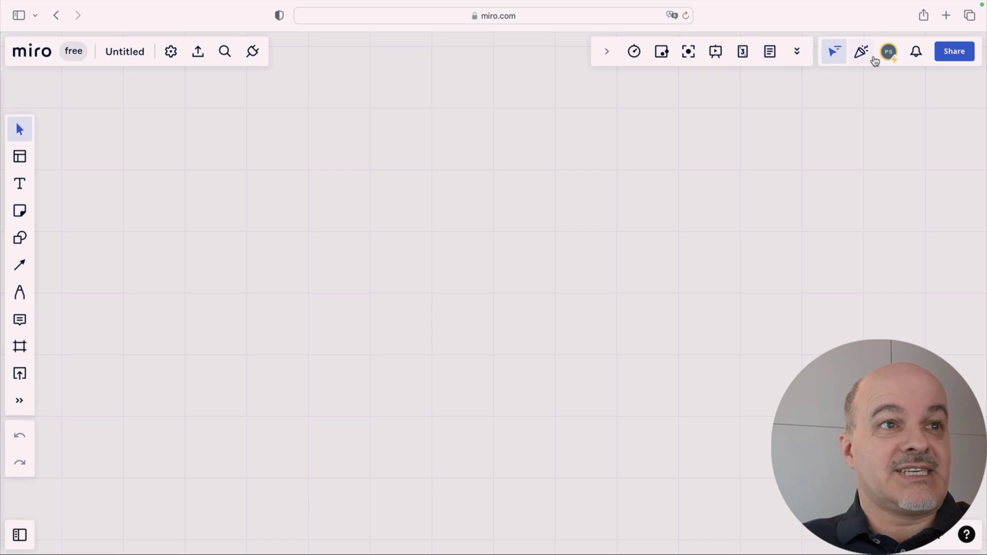
Step: Insert the Mind Map template and move it higher, then add the Flowchart template
{"action": "left_click", "coordinate": [20, 157]}
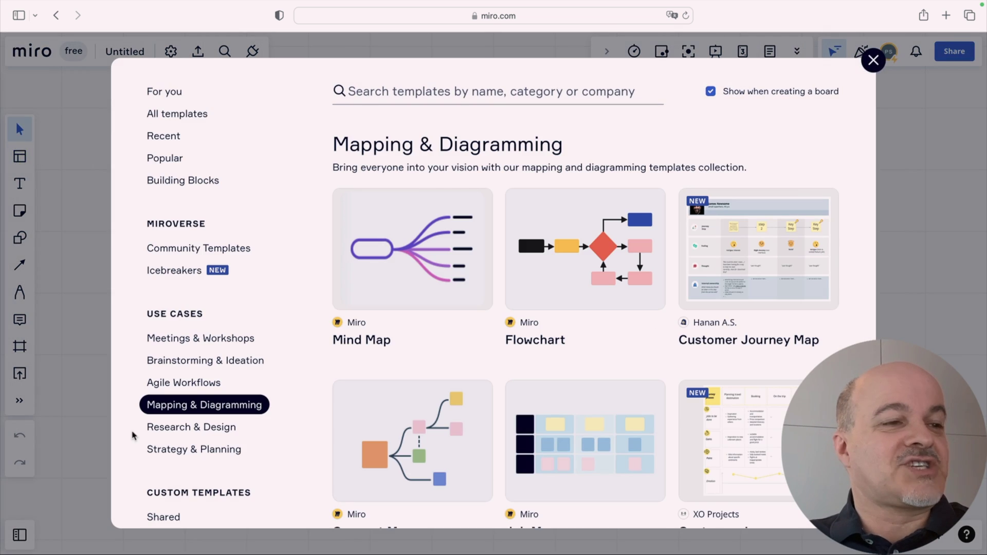
{"action": "scroll", "coordinate": [265, 463], "scroll_direction": "down", "scroll_amount": 3}
{"action": "scroll", "coordinate": [264, 463], "scroll_direction": "up", "scroll_amount": 3}
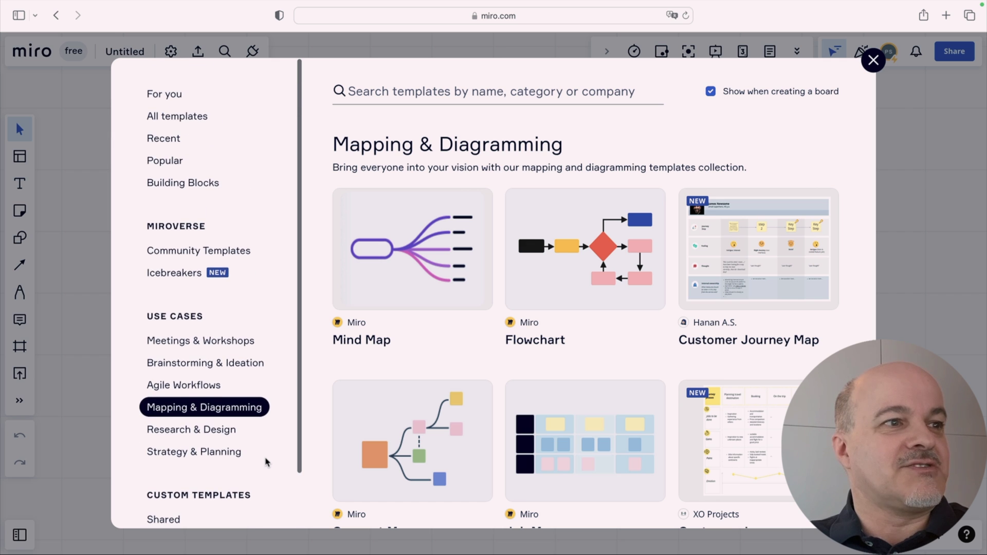
{"action": "mouse_move", "coordinate": [403, 249]}
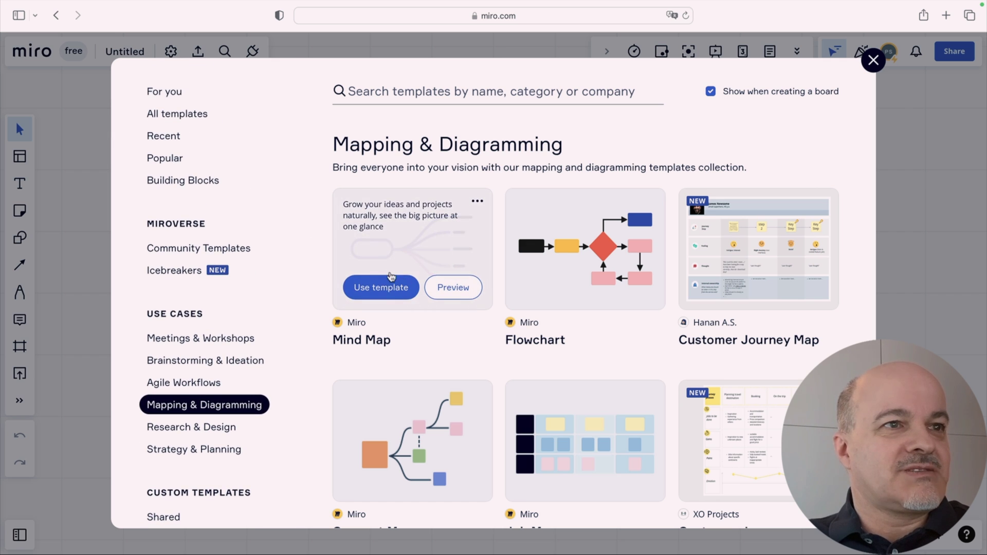
{"action": "mouse_move", "coordinate": [561, 269]}
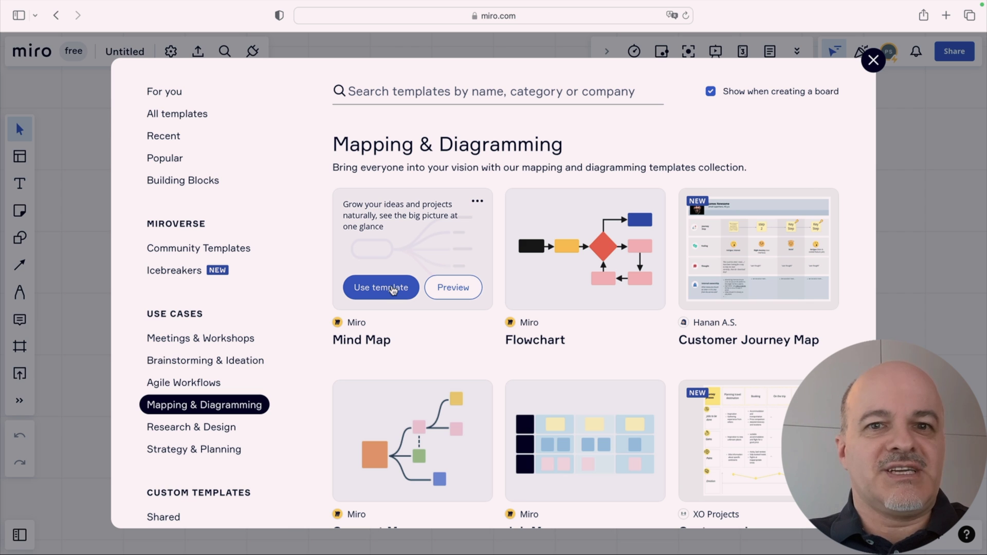
{"action": "left_click", "coordinate": [393, 291]}
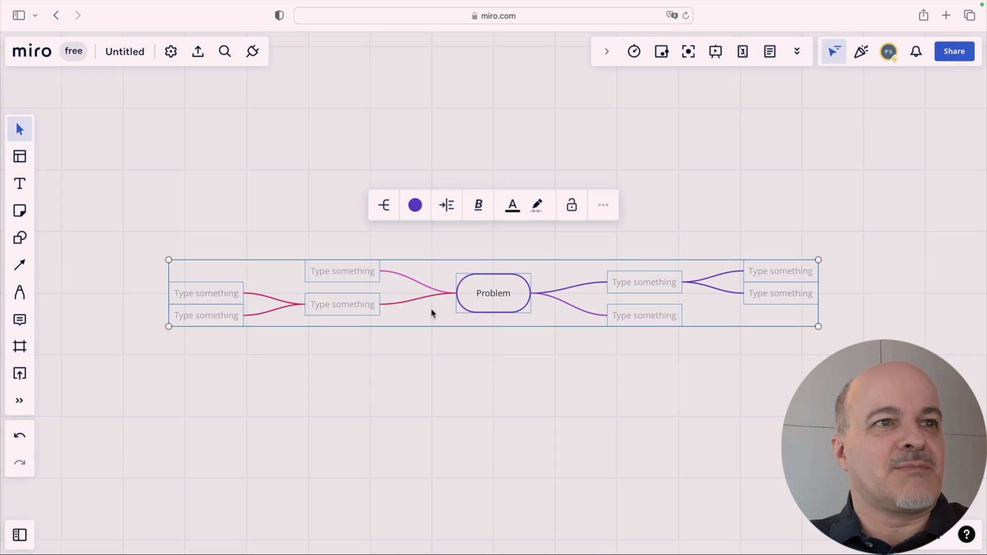
{"action": "left_click_drag", "start_coordinate": [427, 313], "coordinate": [430, 184]}
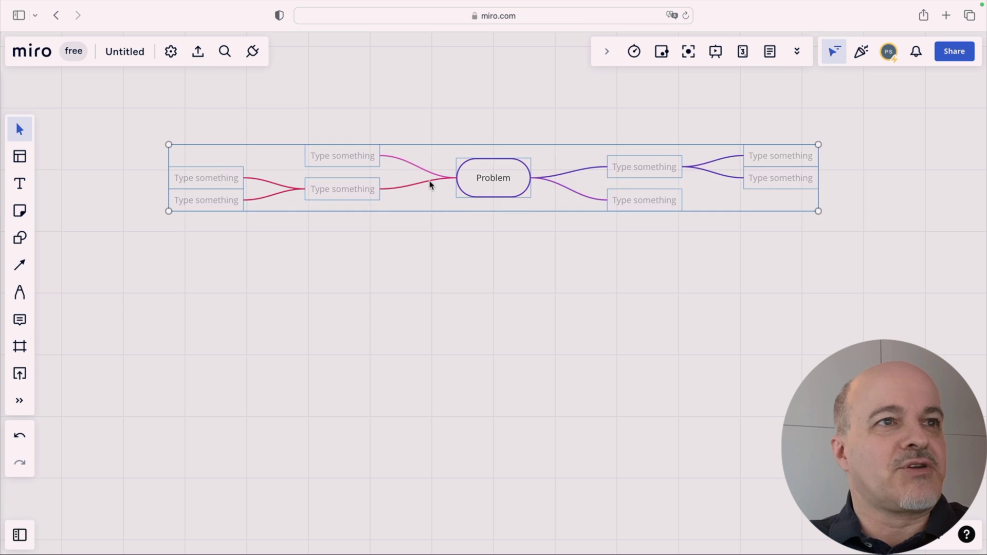
{"action": "left_click", "coordinate": [19, 156]}
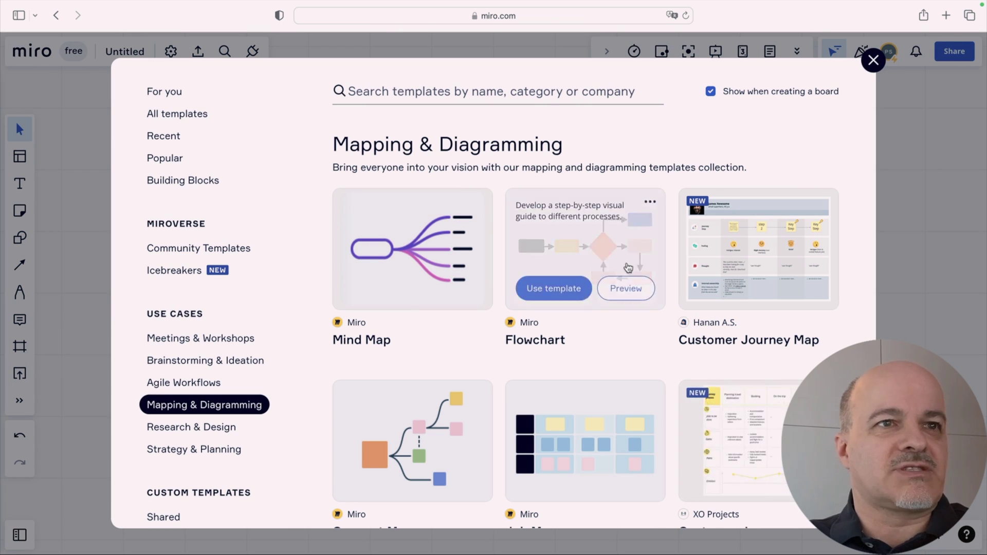
{"action": "left_click", "coordinate": [569, 288]}
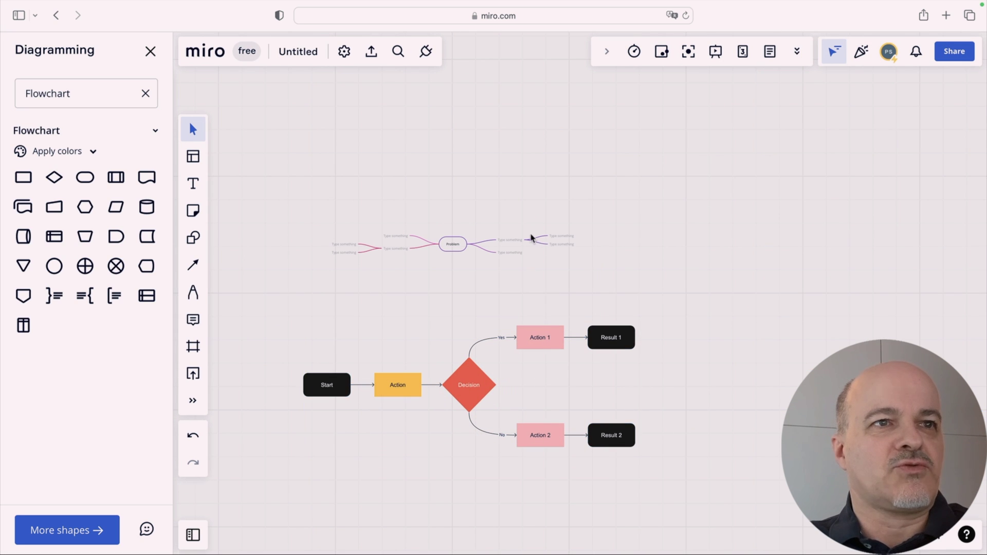
Step: Enlarge the whole mind map about 1.8 times and shift it to the left
{"action": "left_click", "coordinate": [453, 245]}
{"action": "left_click", "coordinate": [546, 267]}
{"action": "left_click_drag", "start_coordinate": [577, 257], "coordinate": [771, 329]}
{"action": "left_click_drag", "start_coordinate": [547, 256], "coordinate": [491, 247]}
{"action": "left_click", "coordinate": [504, 284]}
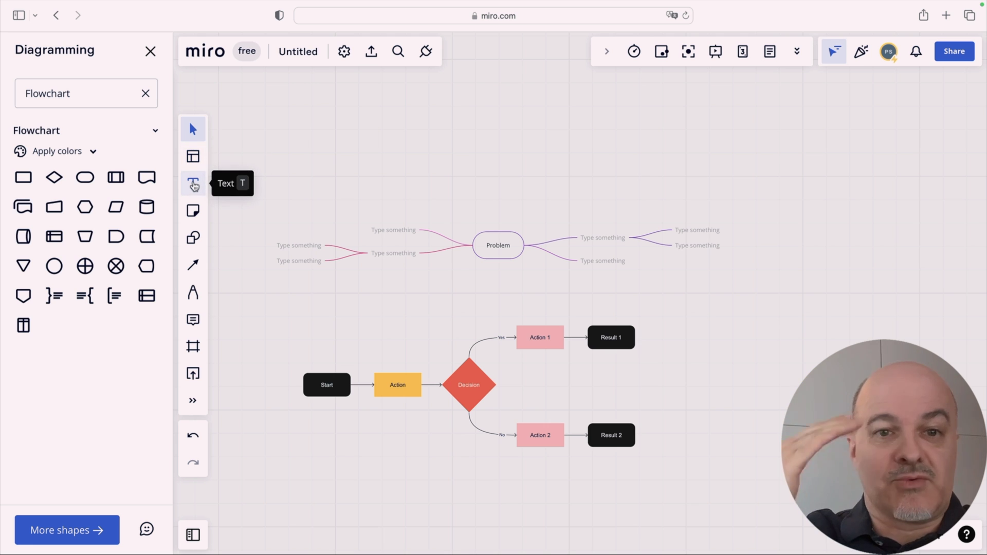
Step: Add a 'Tests' text label above the mind map
{"action": "left_click", "coordinate": [193, 183]}
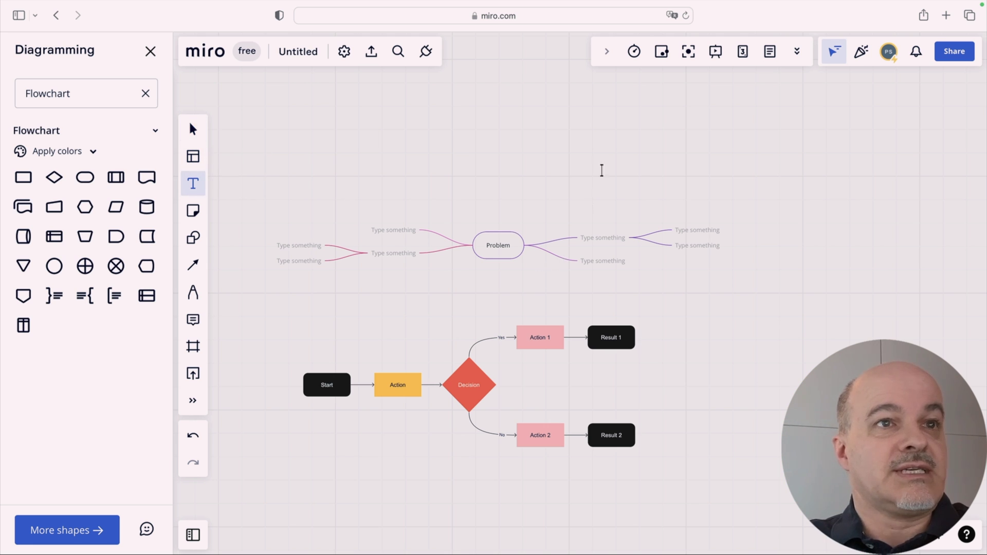
{"action": "left_click", "coordinate": [615, 171]}
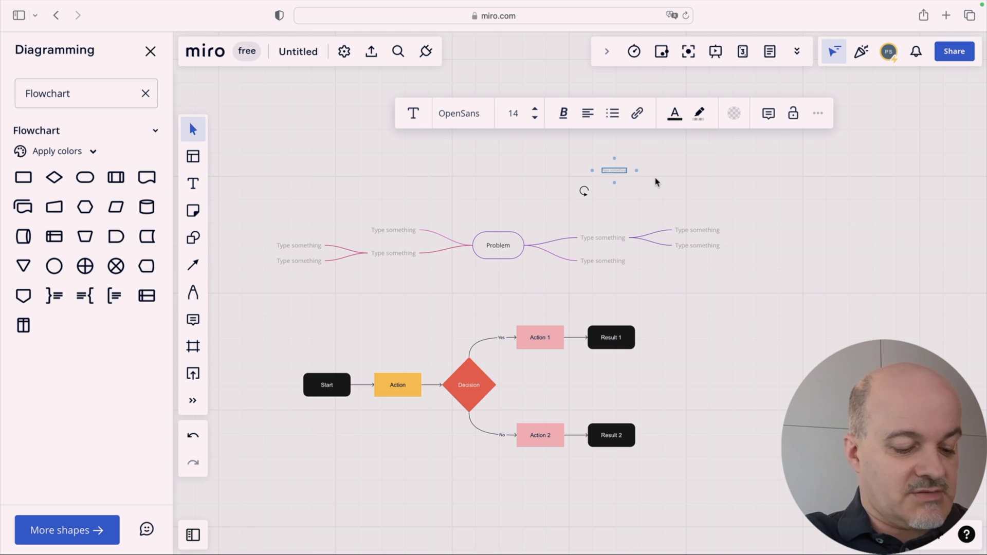
{"action": "type", "text": "S"}
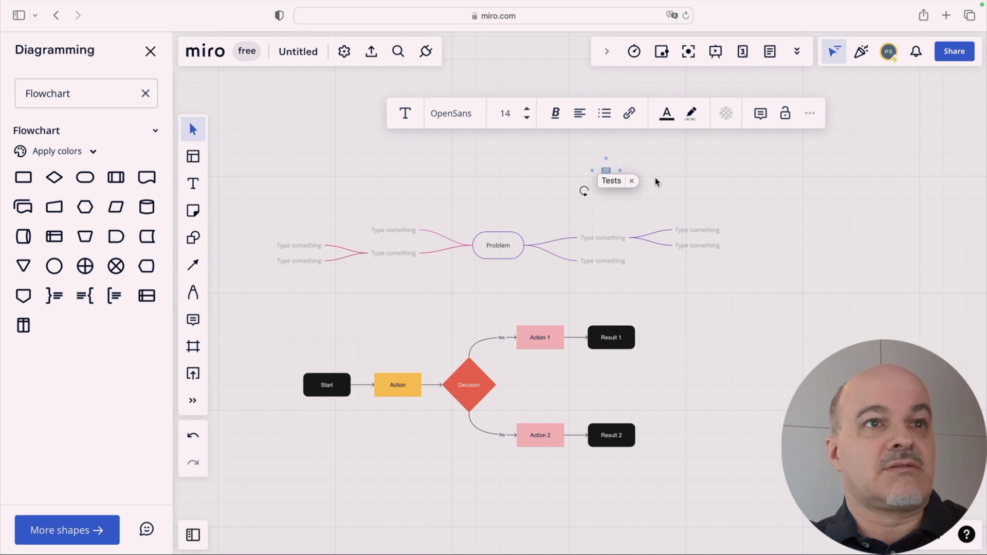
{"action": "left_click", "coordinate": [706, 199]}
{"action": "left_click", "coordinate": [607, 172]}
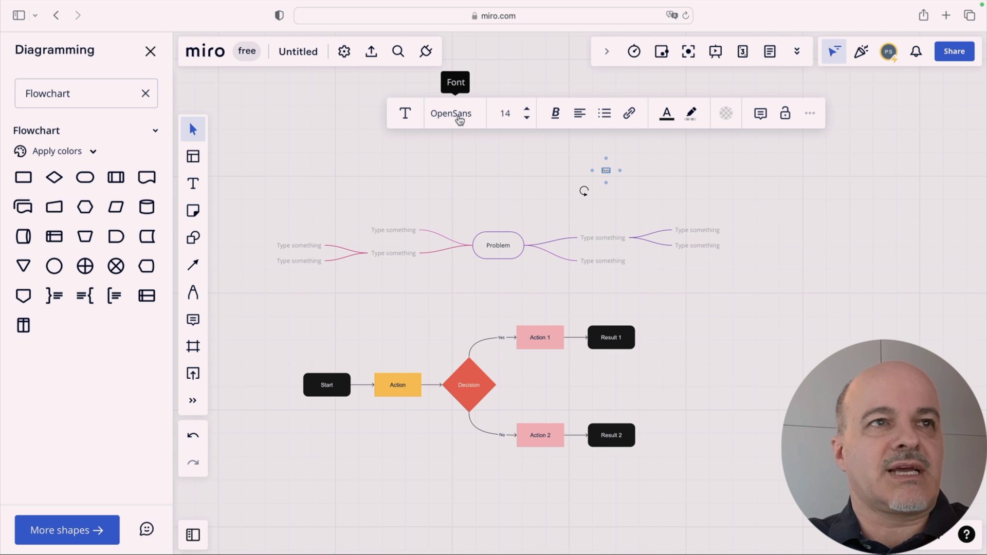
Step: Browse the font list without changing it, then connect Tests to the right Type something branch
{"action": "left_click", "coordinate": [447, 118]}
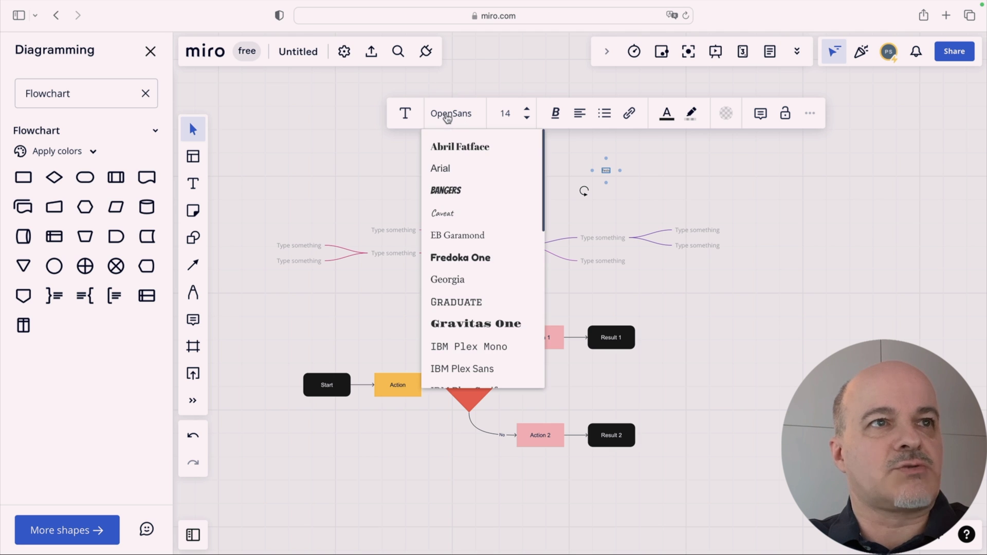
{"action": "scroll", "coordinate": [465, 215], "scroll_direction": "down", "scroll_amount": 10}
{"action": "scroll", "coordinate": [466, 215], "scroll_direction": "up", "scroll_amount": 10}
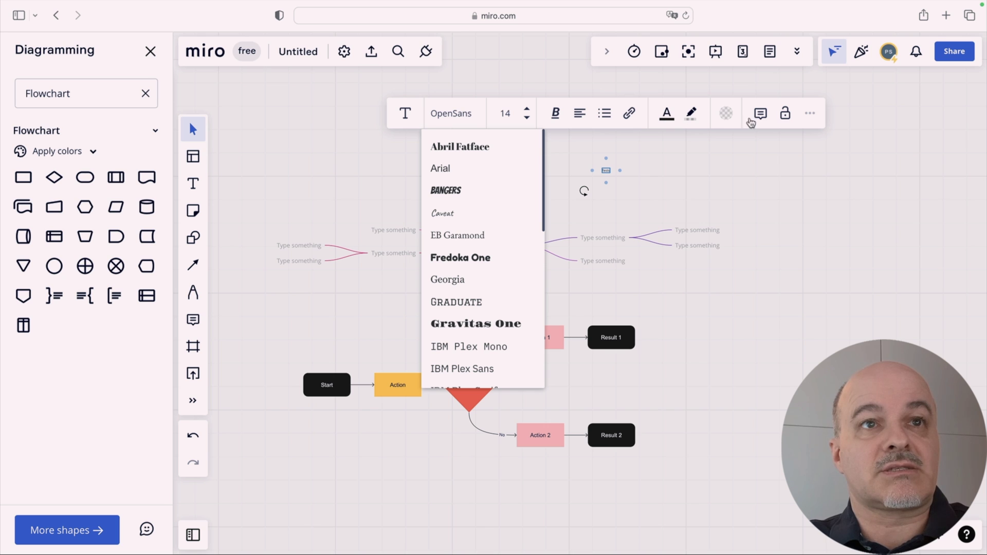
{"action": "left_click", "coordinate": [710, 199]}
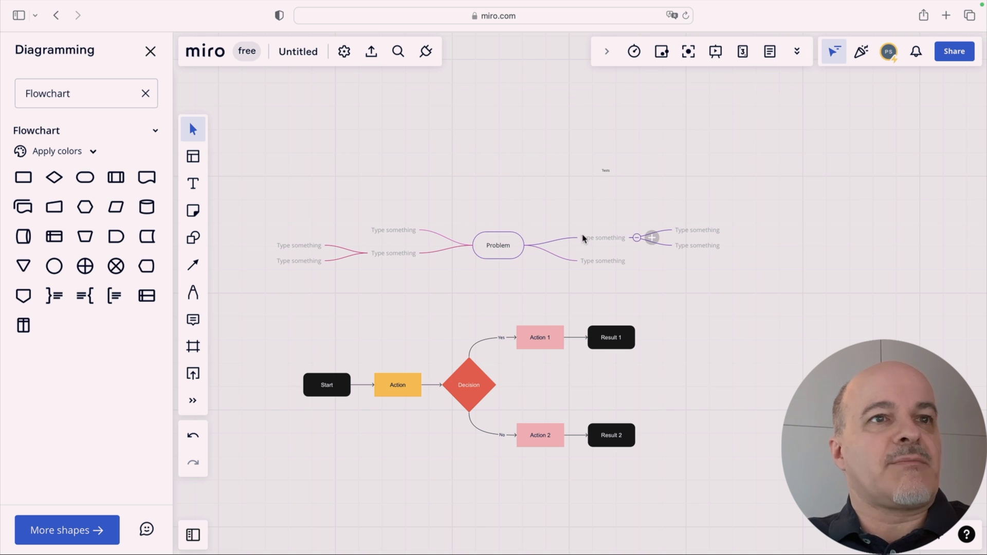
{"action": "left_click", "coordinate": [606, 171]}
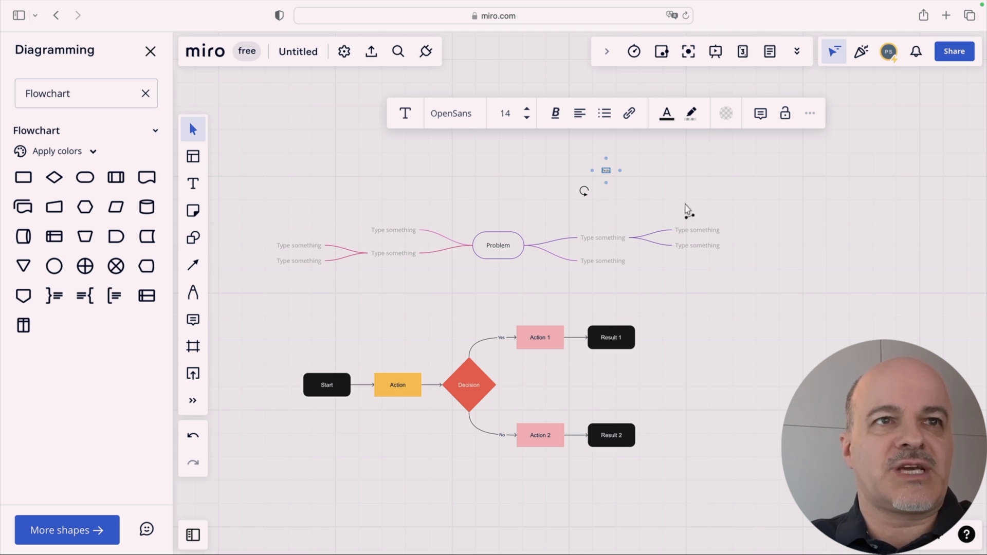
{"action": "left_click_drag", "start_coordinate": [608, 185], "coordinate": [697, 227]}
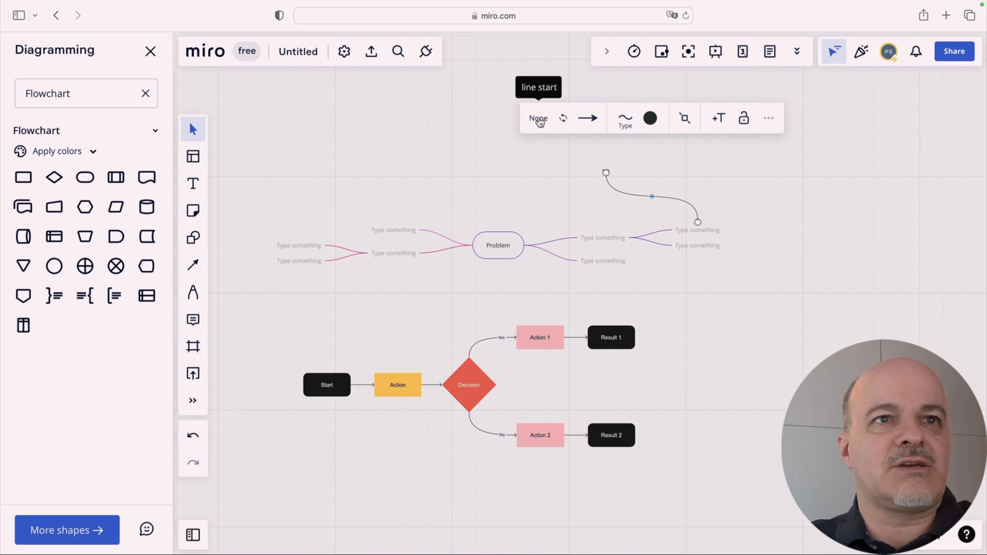
Step: Give the connector an arrowhead at the Tests end, make it an elbow line, and reshape its steps
{"action": "scroll", "coordinate": [679, 221], "scroll_direction": "up", "scroll_amount": 5}
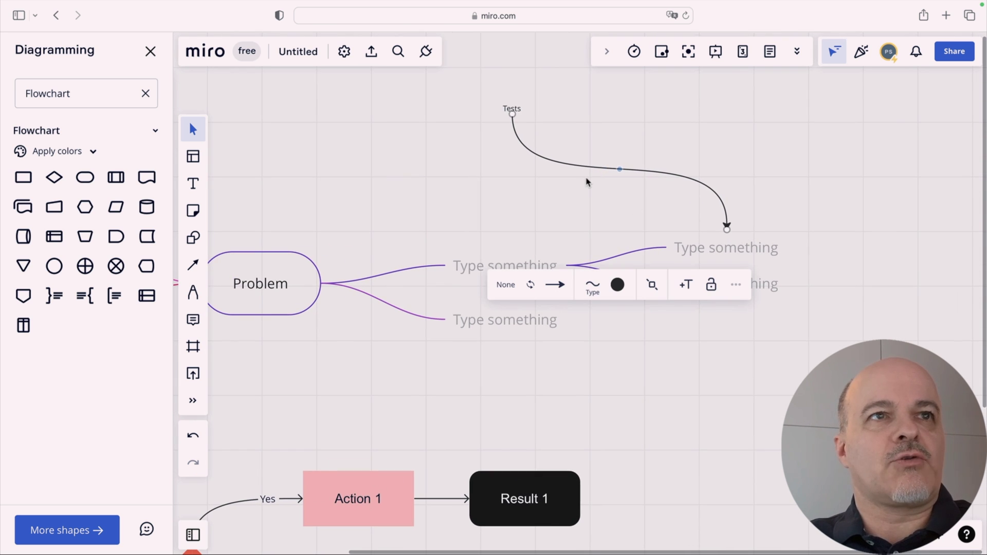
{"action": "left_click", "coordinate": [506, 284]}
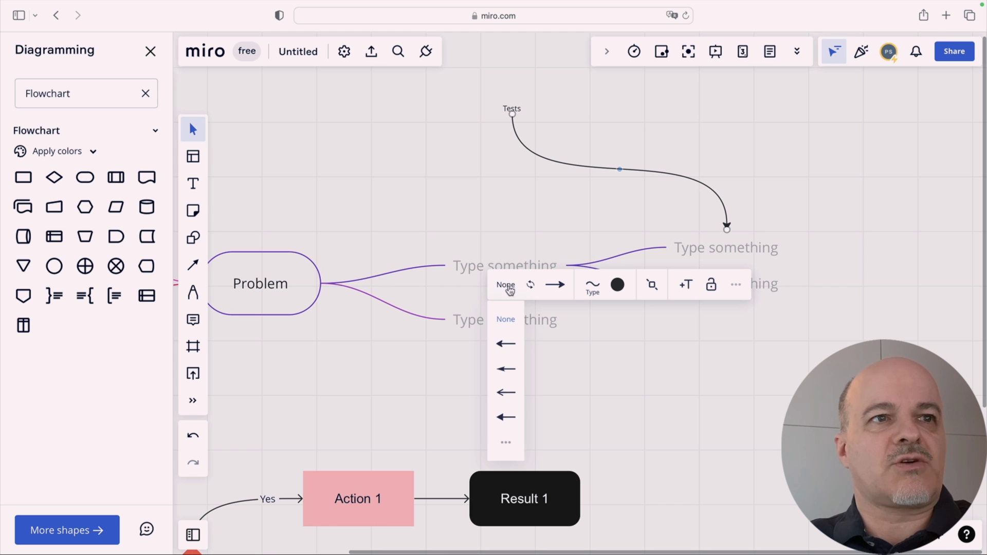
{"action": "left_click", "coordinate": [511, 344]}
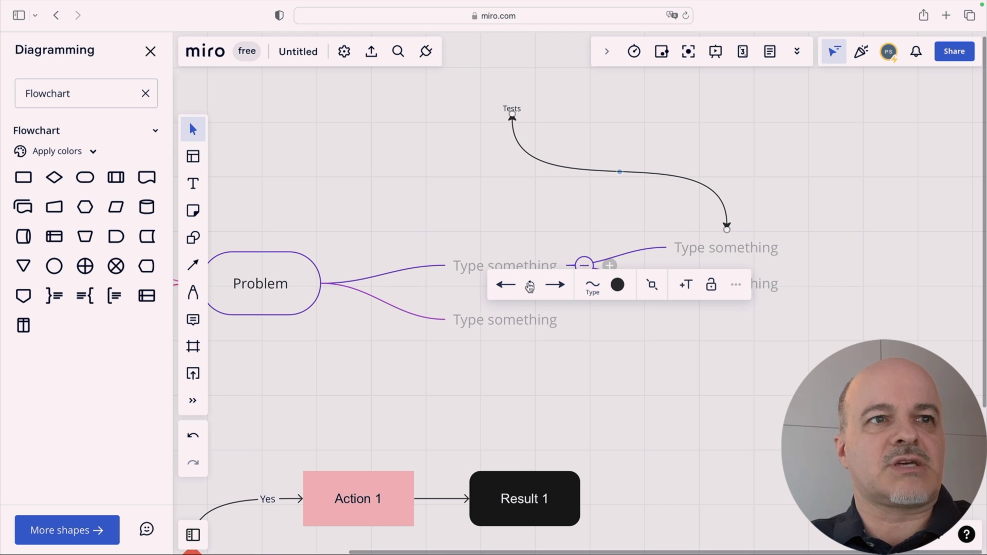
{"action": "left_click", "coordinate": [592, 286]}
{"action": "left_click", "coordinate": [594, 357]}
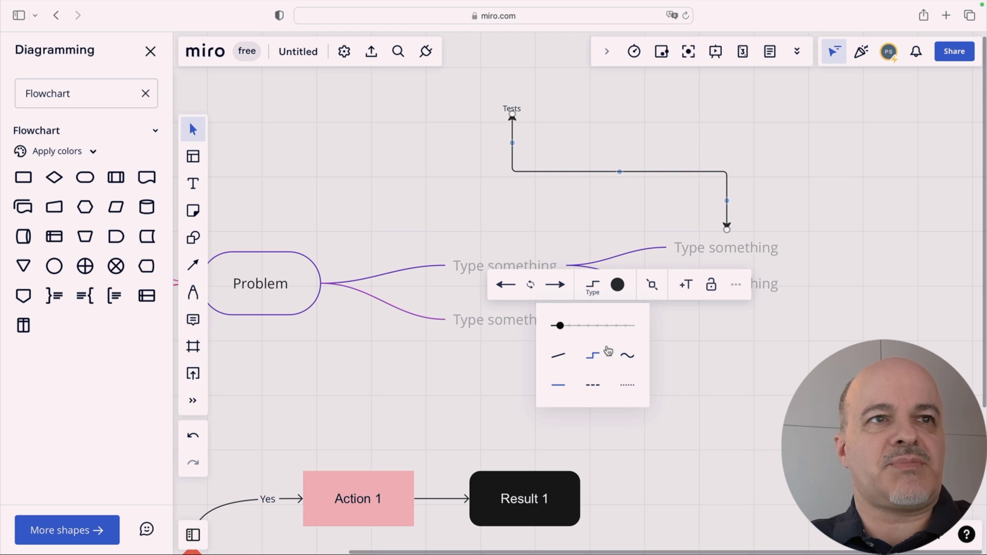
{"action": "left_click", "coordinate": [621, 175]}
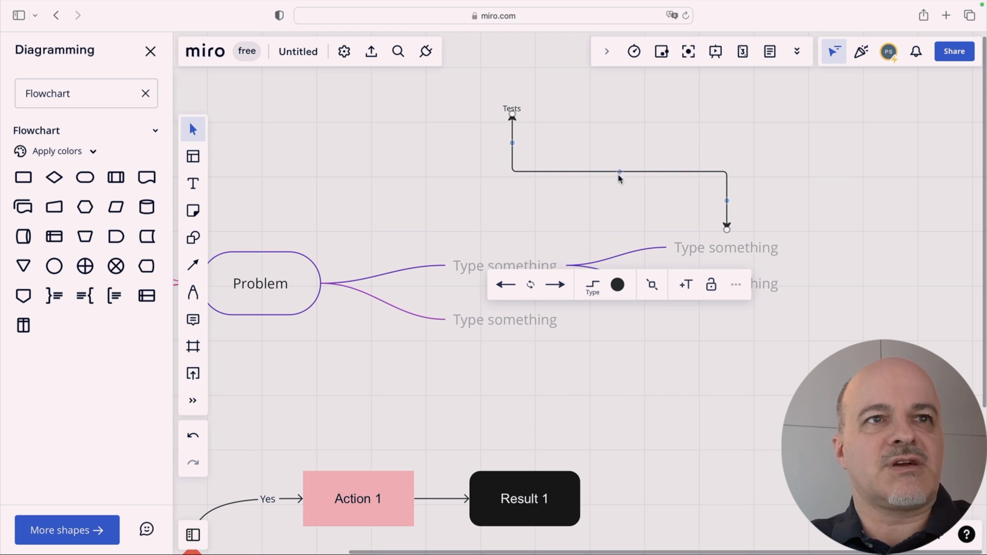
{"action": "left_click_drag", "start_coordinate": [619, 177], "coordinate": [618, 206]}
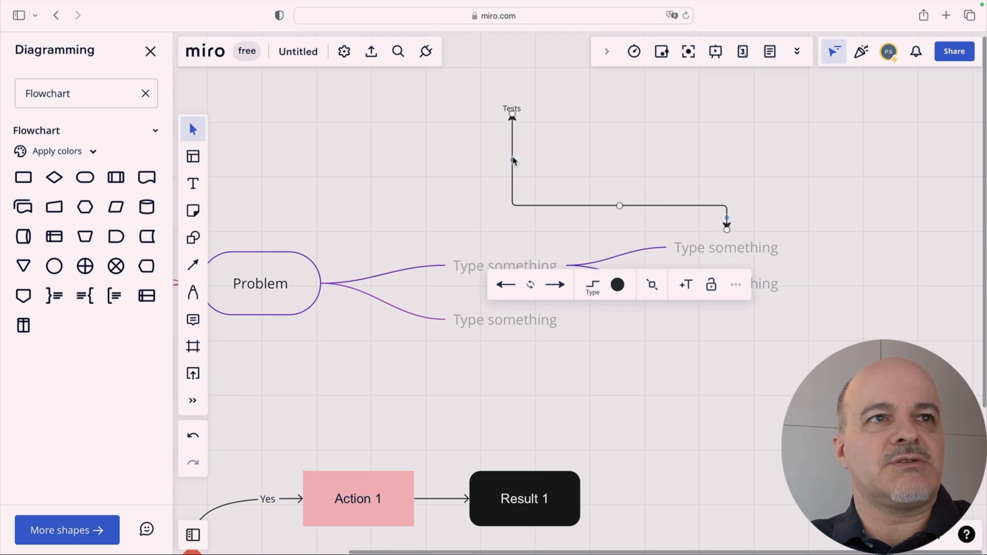
{"action": "left_click_drag", "start_coordinate": [513, 160], "coordinate": [590, 161]}
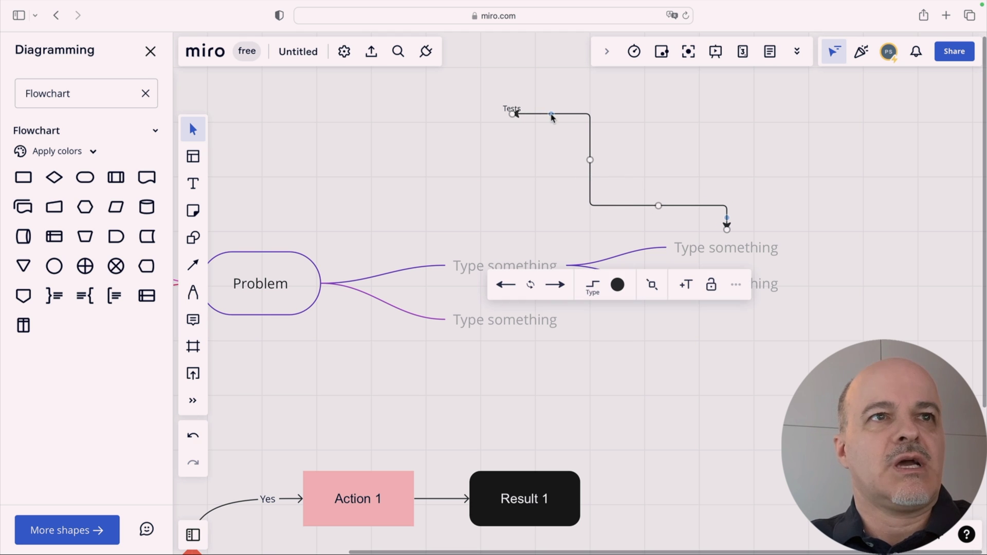
{"action": "left_click_drag", "start_coordinate": [551, 116], "coordinate": [569, 152]}
{"action": "left_click_drag", "start_coordinate": [591, 185], "coordinate": [627, 187]}
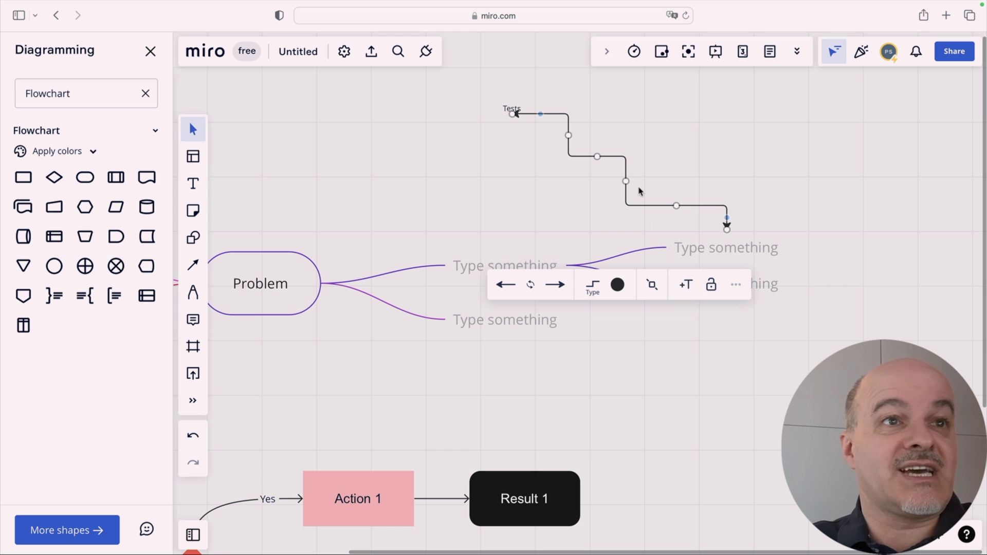
Step: Label the connector 'Connector' and set the label to run along the line
{"action": "left_click", "coordinate": [686, 286]}
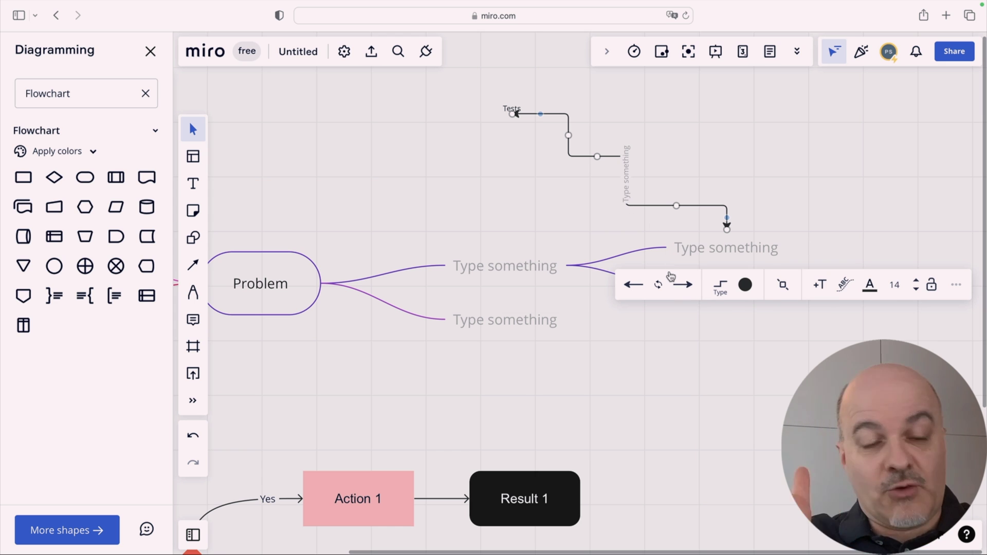
{"action": "type", "text": "Connector"}
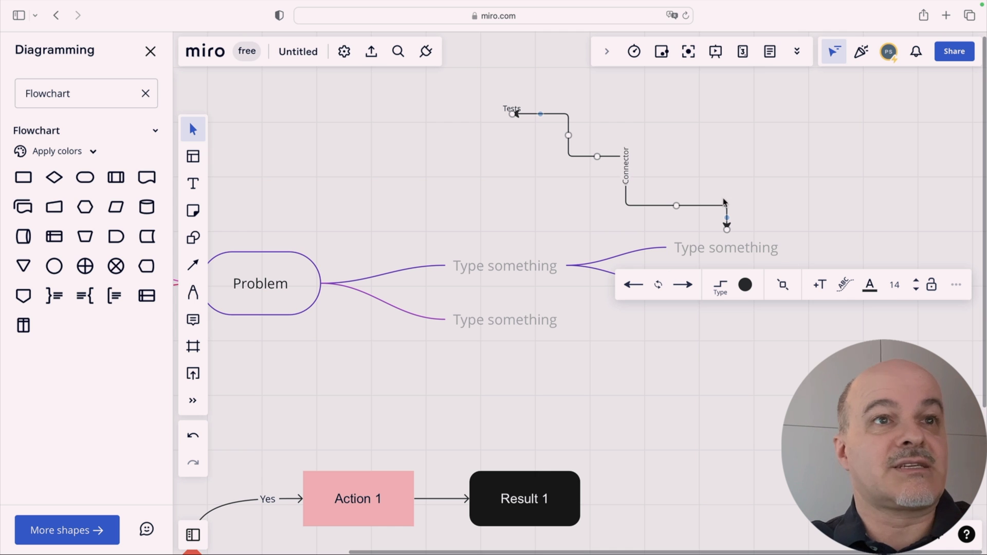
{"action": "left_click", "coordinate": [721, 192]}
{"action": "left_click", "coordinate": [656, 206]}
{"action": "left_click", "coordinate": [667, 287]}
{"action": "left_click", "coordinate": [694, 159]}
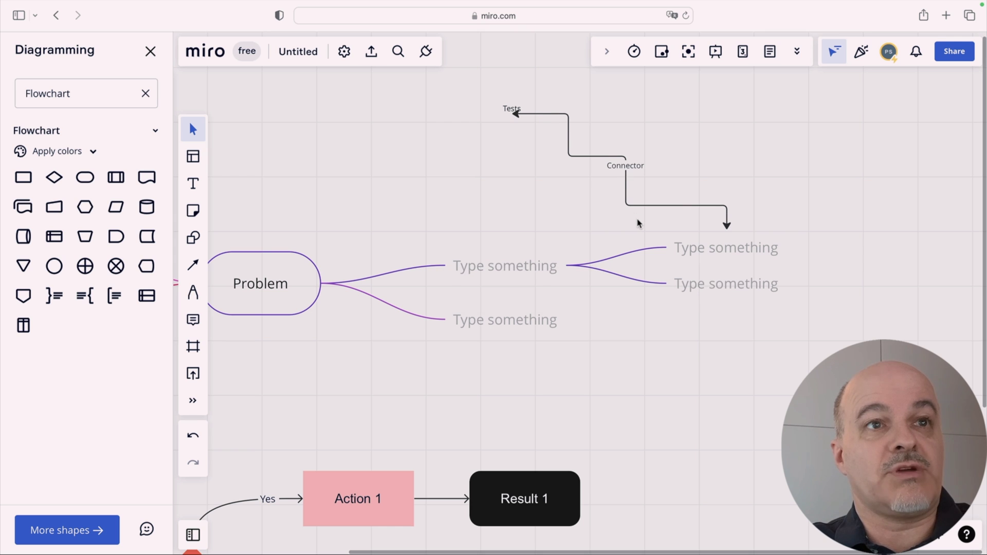
{"action": "left_click", "coordinate": [625, 164]}
{"action": "left_click_drag", "start_coordinate": [625, 169], "coordinate": [635, 165]}
{"action": "left_click", "coordinate": [667, 284]}
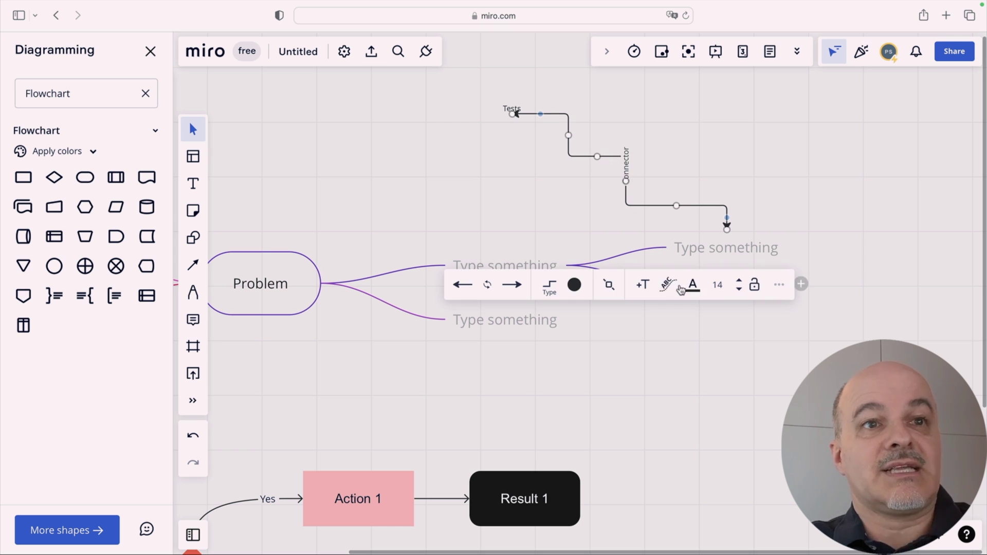
{"action": "left_click", "coordinate": [723, 371]}
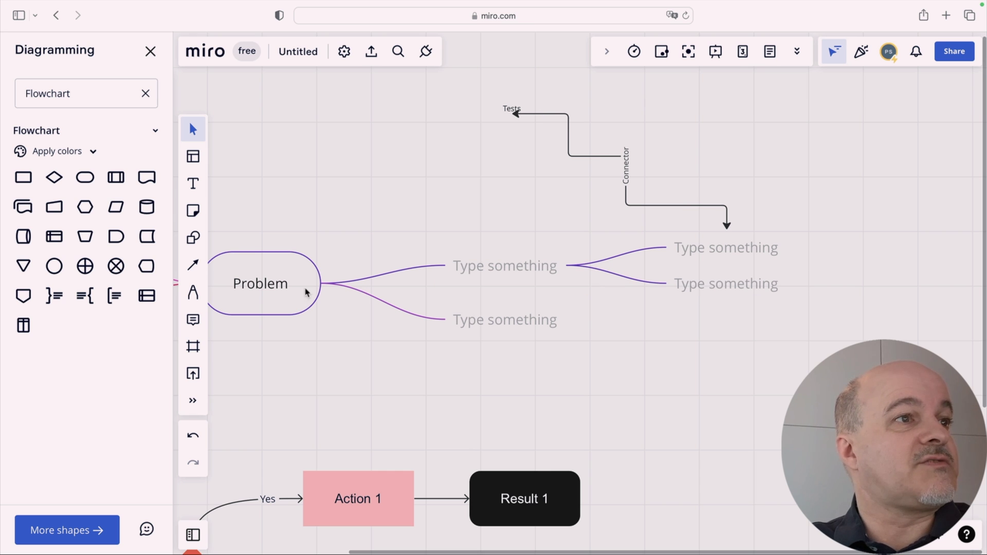
Step: Place an empty orange sticky note below the mind map, trying Show author and Tag
{"action": "left_click", "coordinate": [194, 212]}
{"action": "left_click", "coordinate": [271, 184]}
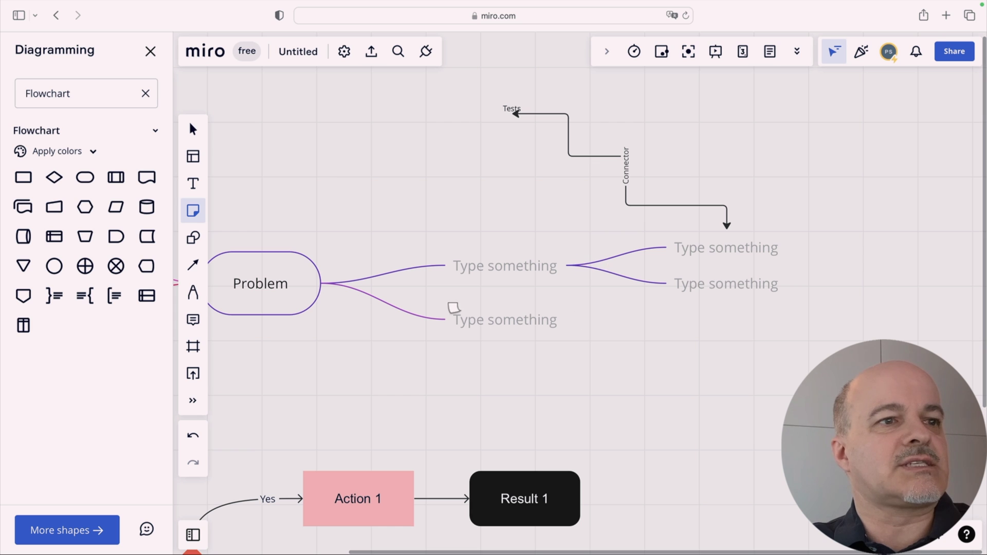
{"action": "left_click", "coordinate": [652, 365]}
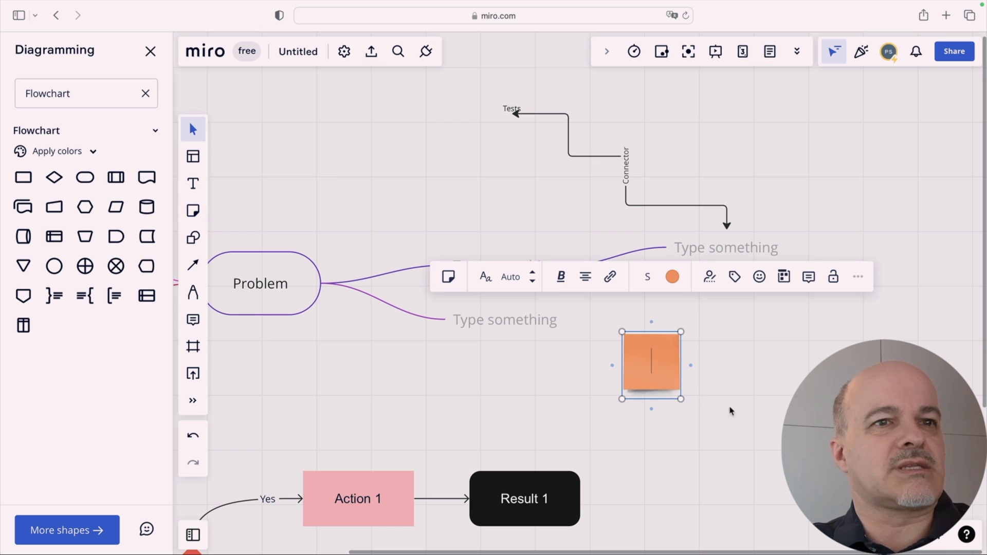
{"action": "left_click", "coordinate": [710, 279]}
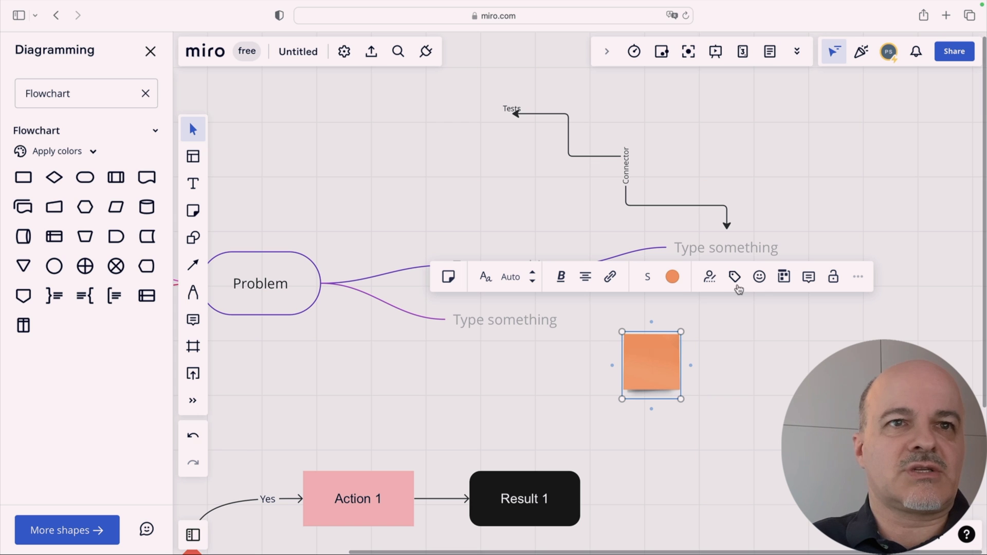
{"action": "left_click", "coordinate": [735, 279]}
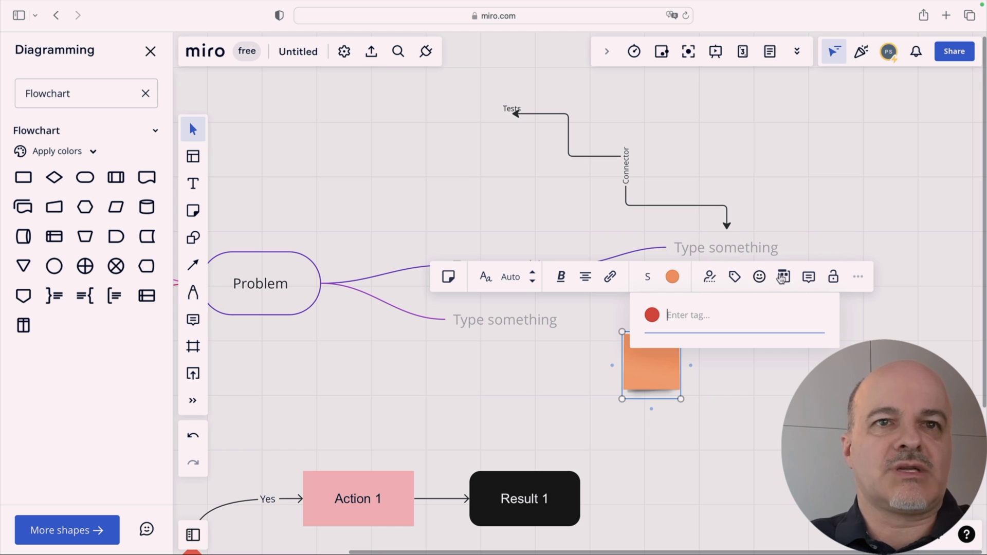
{"action": "left_click", "coordinate": [876, 333]}
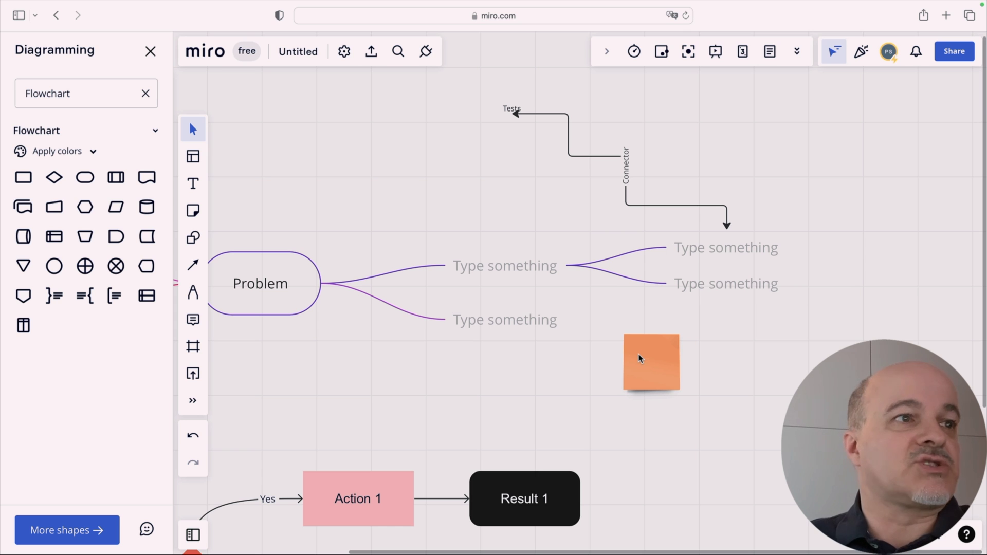
{"action": "left_click", "coordinate": [192, 237]}
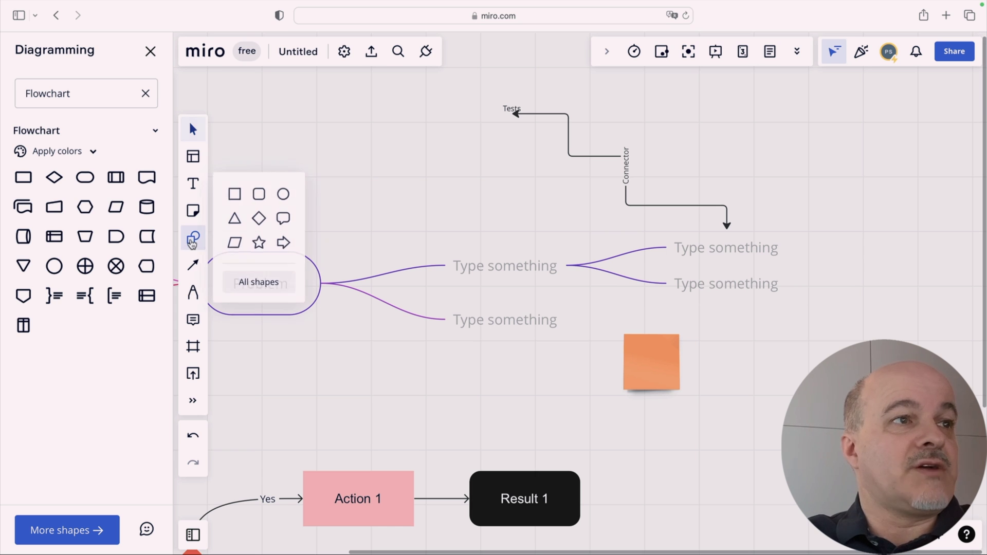
Step: Show all shape categories in the Diagramming panel, then view the connection-line and pen tool options
{"action": "left_click", "coordinate": [274, 287]}
{"action": "left_click", "coordinate": [193, 238]}
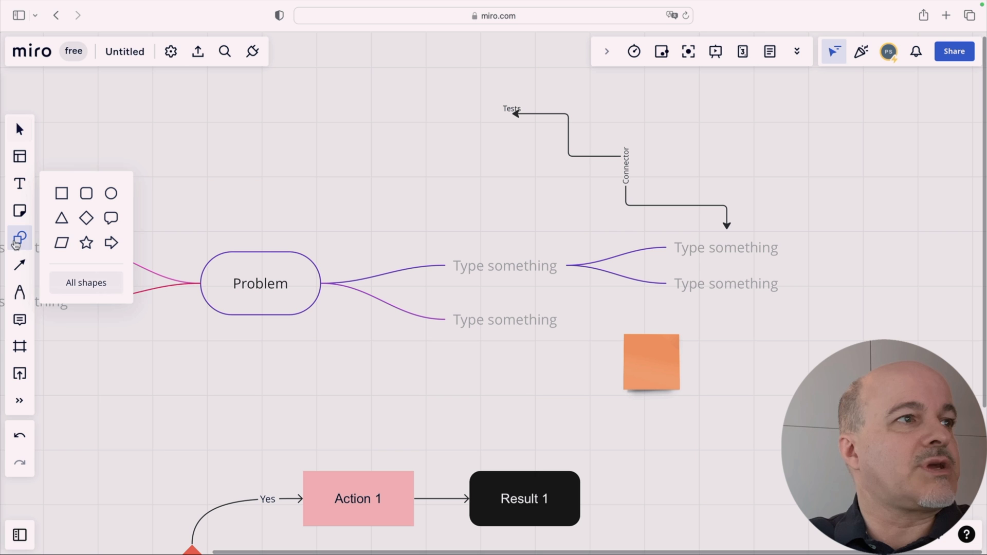
{"action": "left_click", "coordinate": [76, 286]}
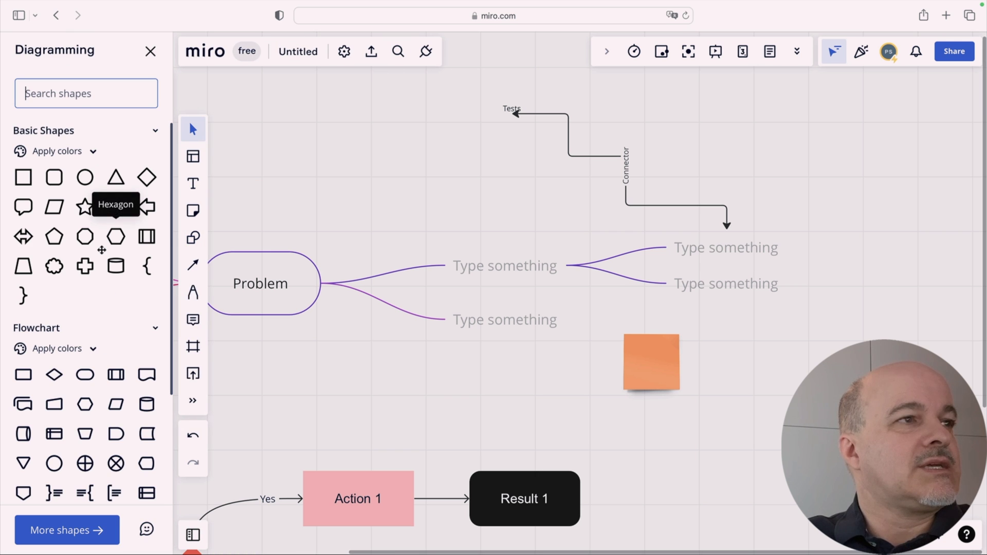
{"action": "scroll", "coordinate": [100, 231], "scroll_direction": "down", "scroll_amount": 3}
{"action": "scroll", "coordinate": [101, 250], "scroll_direction": "up", "scroll_amount": 3}
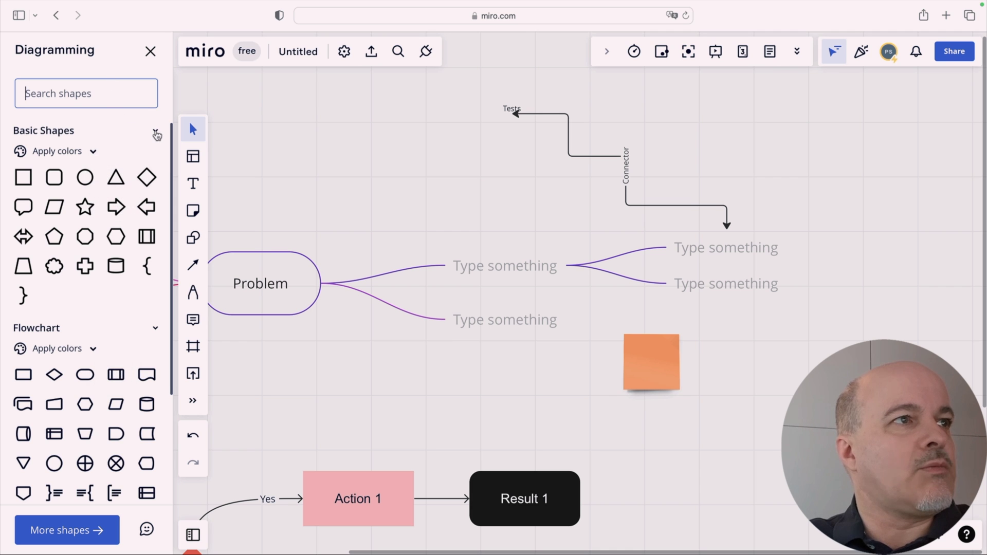
{"action": "scroll", "coordinate": [104, 321], "scroll_direction": "down", "scroll_amount": 3}
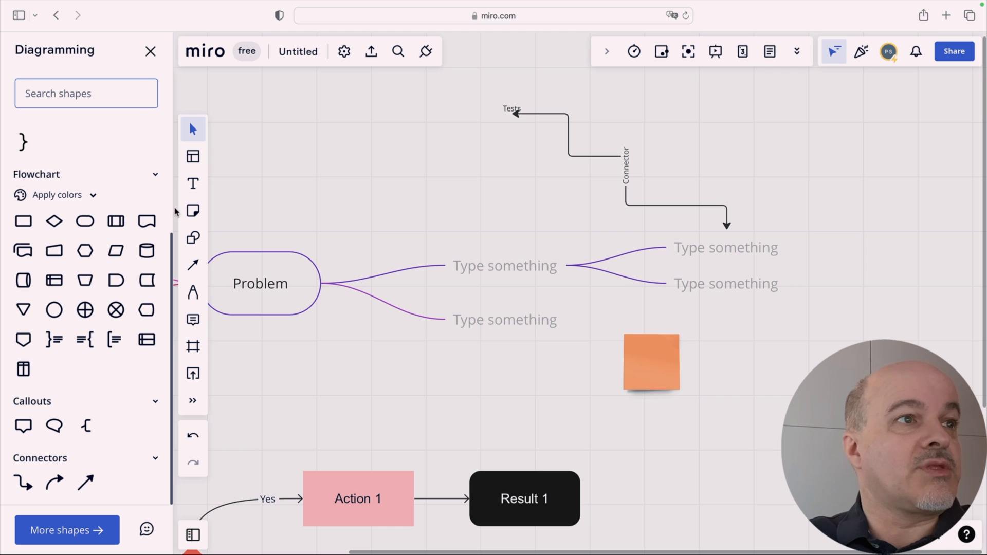
{"action": "left_click", "coordinate": [194, 265]}
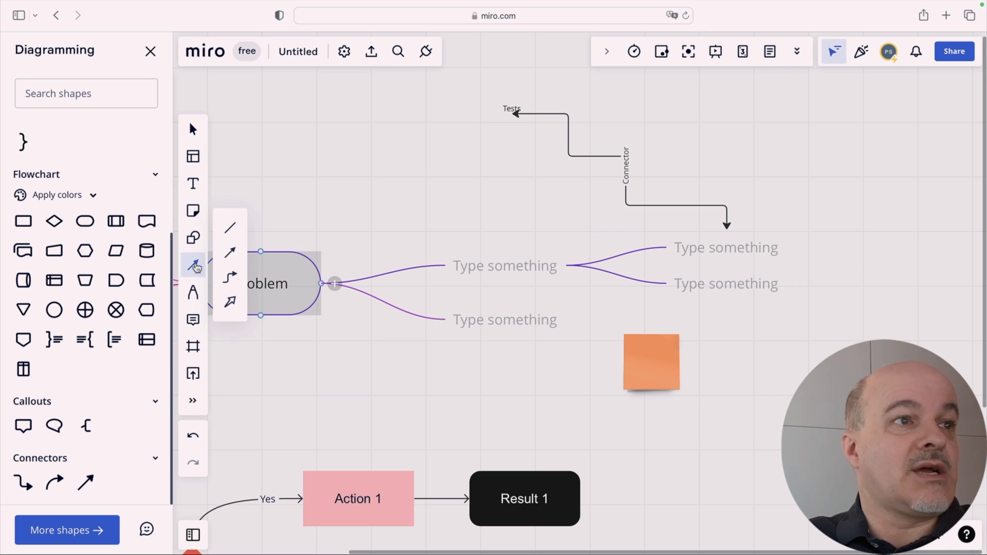
{"action": "left_click", "coordinate": [194, 299]}
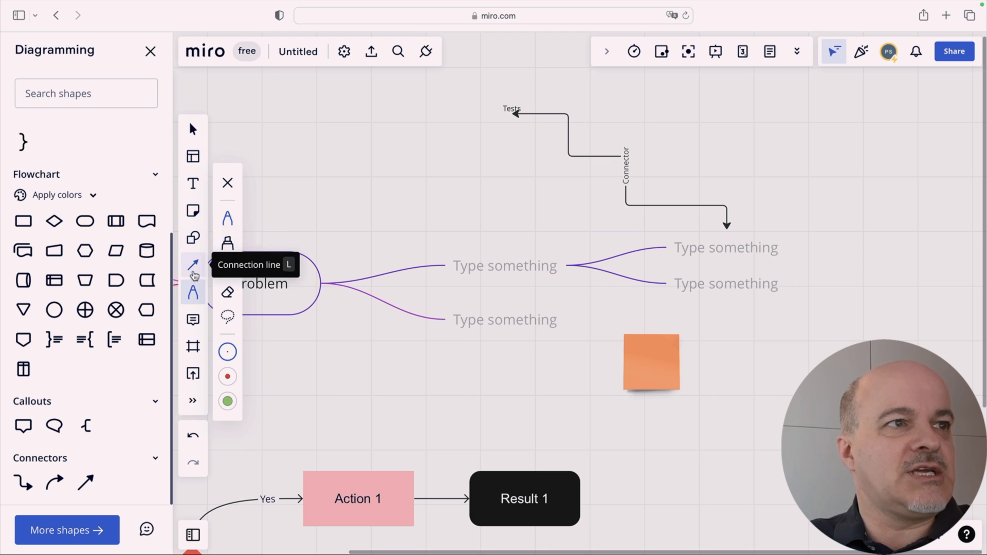
Step: Draw a triangle above the mind map with smart drawing, then draw and erase a freehand curve
{"action": "left_click", "coordinate": [194, 300]}
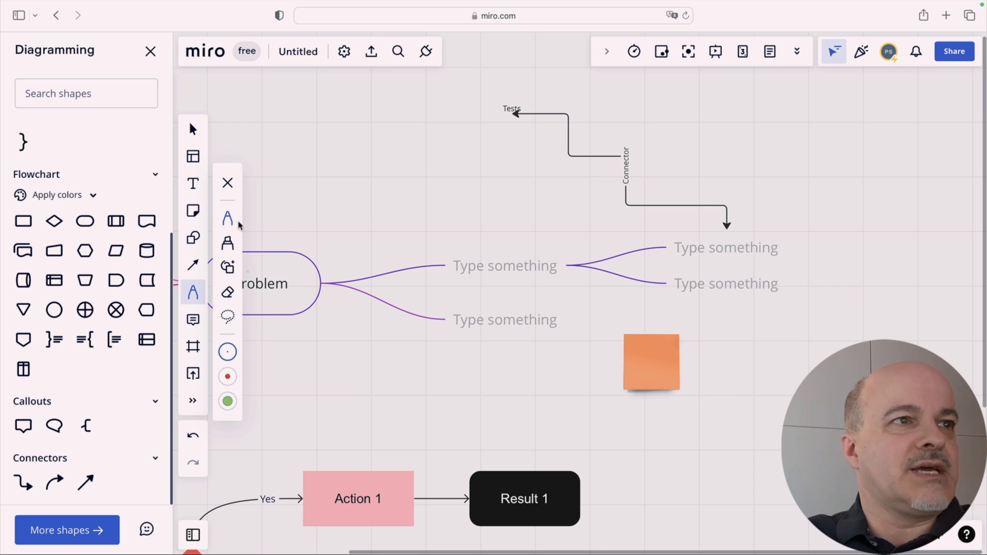
{"action": "left_click", "coordinate": [229, 269]}
{"action": "mouse_move", "coordinate": [359, 225]}
{"action": "left_mouse_down"}
{"action": "mouse_move", "coordinate": [467, 145]}
{"action": "mouse_move", "coordinate": [467, 266]}
{"action": "mouse_move", "coordinate": [359, 226]}
{"action": "left_mouse_up"}
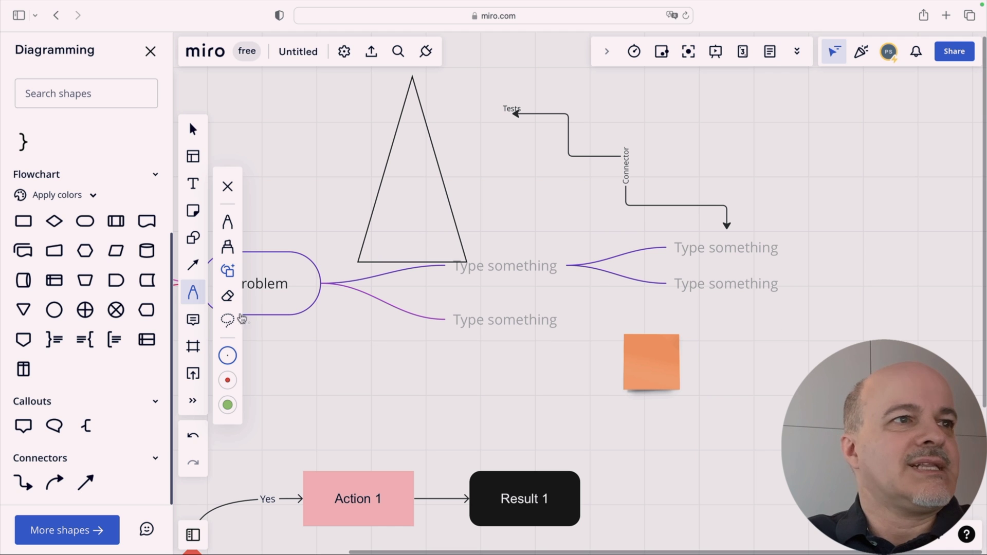
{"action": "left_click", "coordinate": [227, 297]}
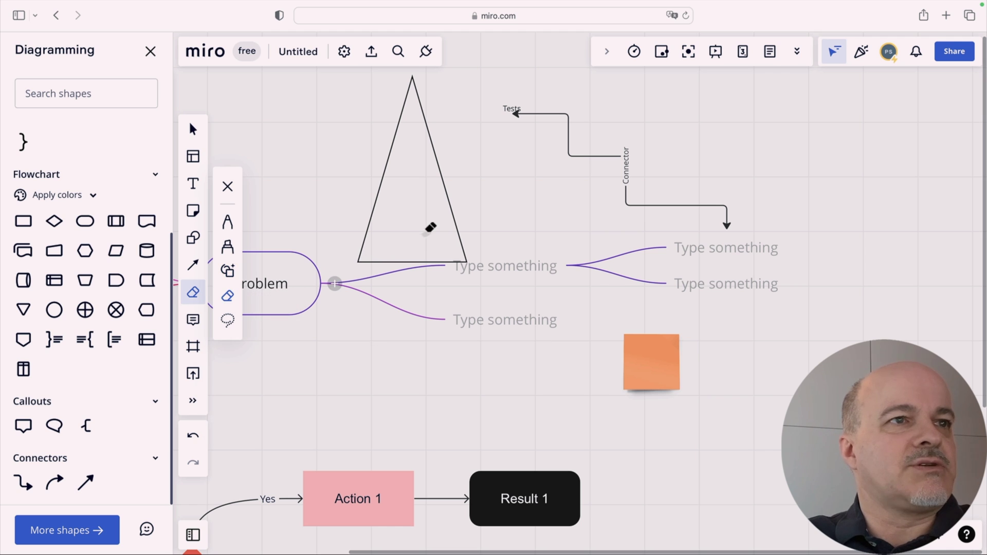
{"action": "left_click", "coordinate": [227, 222]}
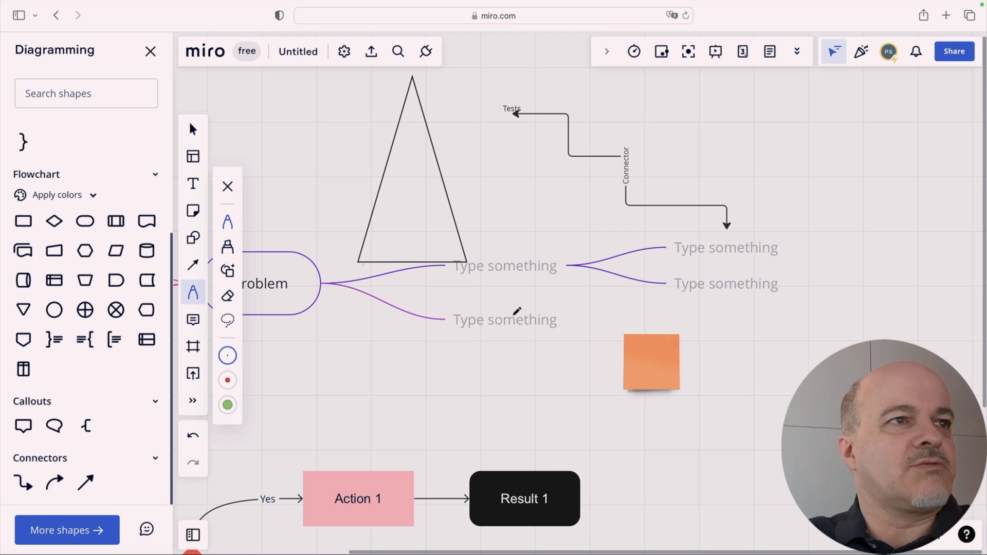
{"action": "mouse_move", "coordinate": [793, 379]}
{"action": "left_mouse_down"}
{"action": "mouse_move", "coordinate": [704, 358]}
{"action": "mouse_move", "coordinate": [687, 499]}
{"action": "left_mouse_up"}
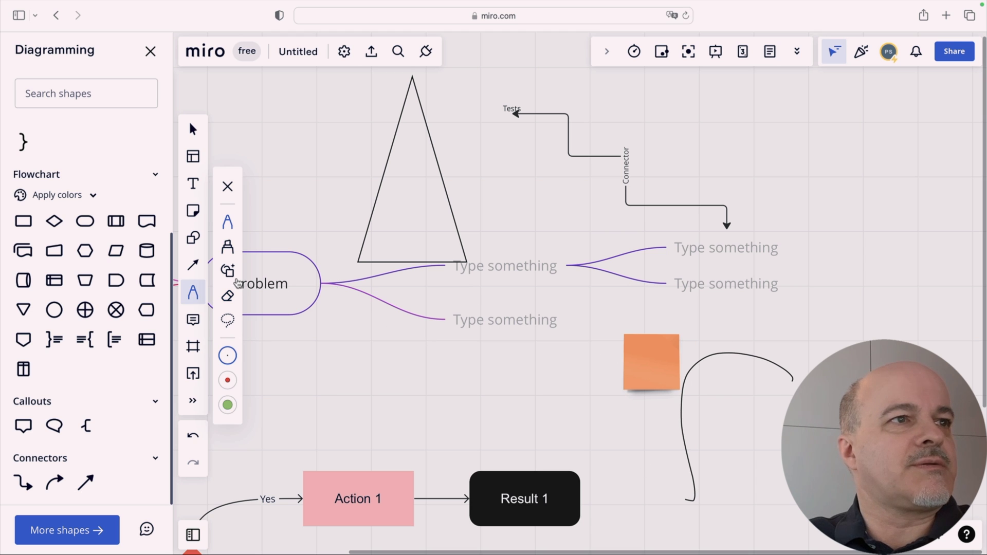
{"action": "left_click", "coordinate": [227, 296]}
{"action": "left_click_drag", "start_coordinate": [667, 435], "coordinate": [720, 441]}
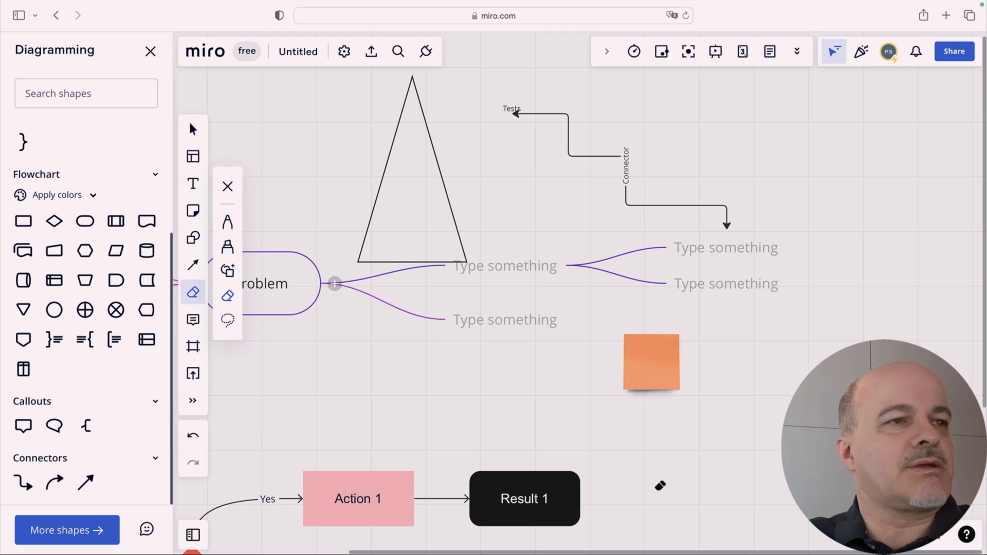
Step: Lasso the triangle, connector and mind-map branches and move them slightly right
{"action": "left_click", "coordinate": [228, 320]}
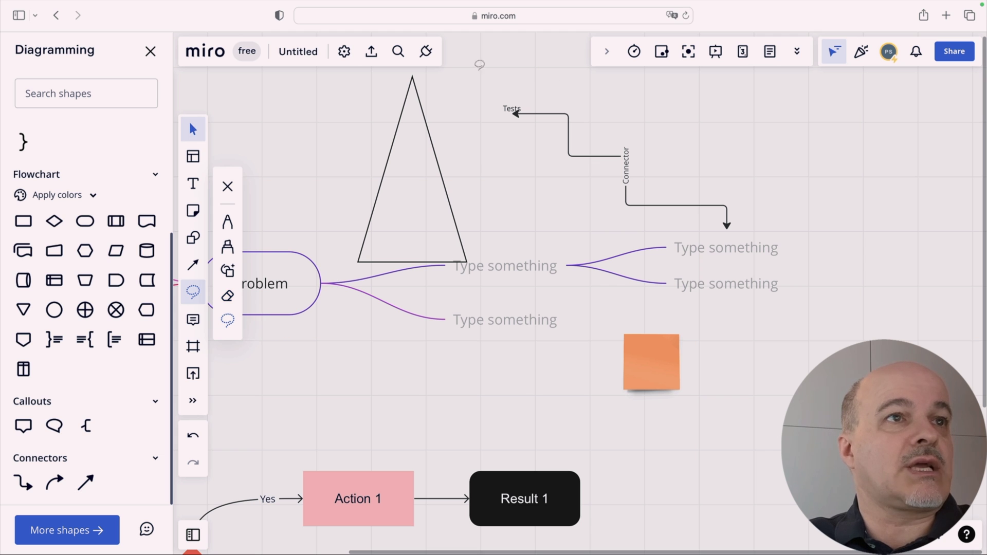
{"action": "mouse_move", "coordinate": [384, 75]}
{"action": "left_mouse_down"}
{"action": "mouse_move", "coordinate": [377, 344]}
{"action": "mouse_move", "coordinate": [575, 363]}
{"action": "mouse_move", "coordinate": [803, 216]}
{"action": "mouse_move", "coordinate": [784, 108]}
{"action": "mouse_move", "coordinate": [502, 67]}
{"action": "mouse_move", "coordinate": [423, 70]}
{"action": "mouse_move", "coordinate": [392, 79]}
{"action": "left_mouse_up"}
{"action": "left_click_drag", "start_coordinate": [446, 119], "coordinate": [487, 119]}
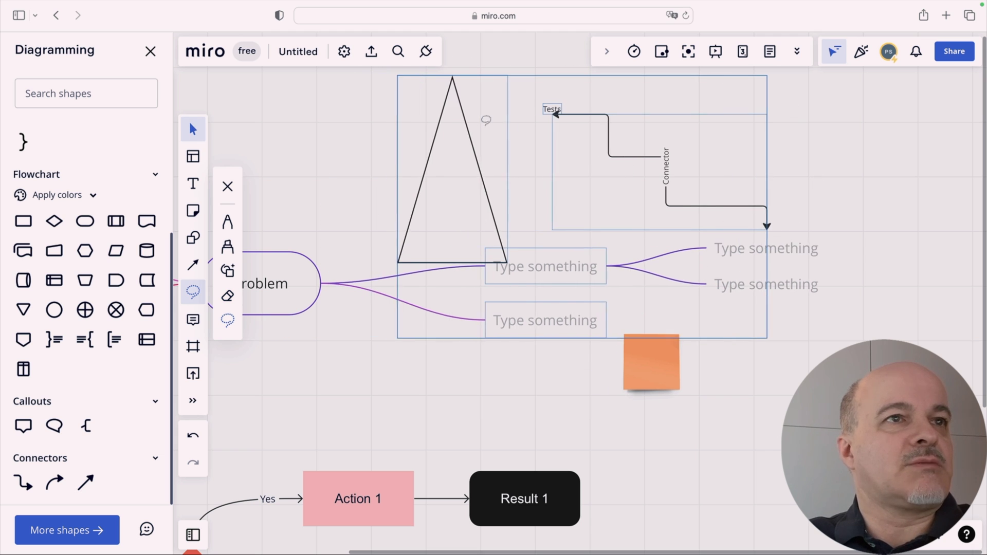
{"action": "left_click", "coordinate": [230, 329]}
{"action": "left_click", "coordinate": [227, 222]}
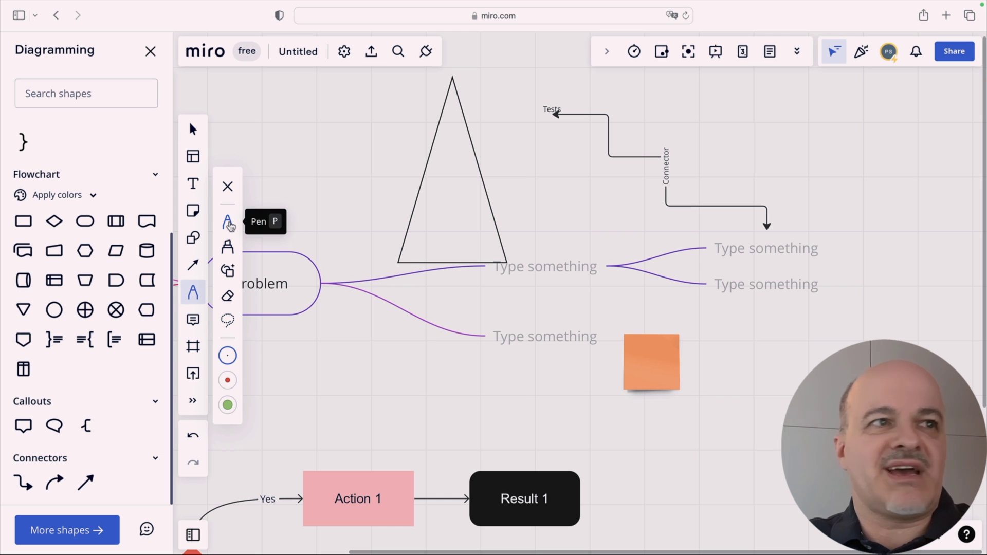
Step: Add a custom green (#80D14F) thick pen and draw a loop above the Problem node
{"action": "left_click", "coordinate": [227, 356]}
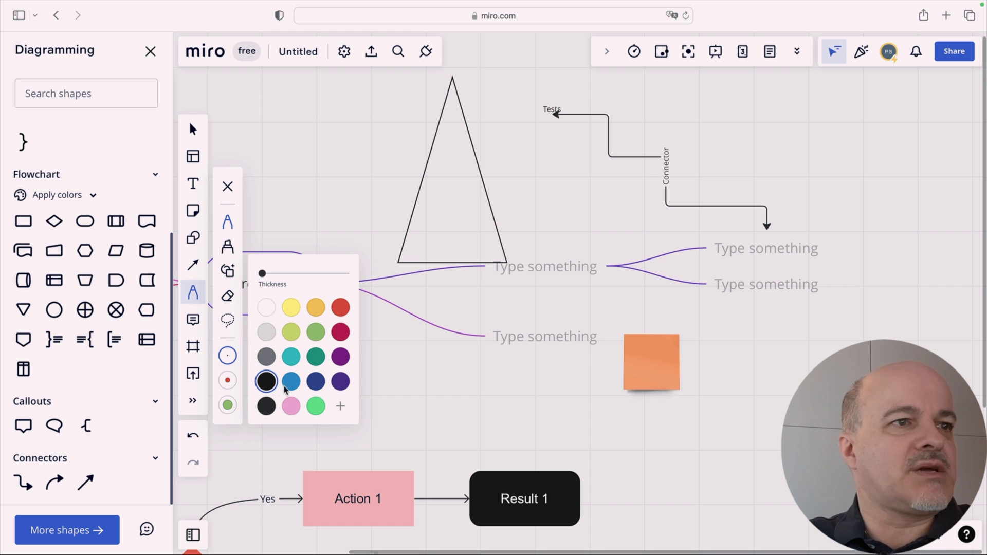
{"action": "left_click", "coordinate": [227, 380]}
{"action": "left_click", "coordinate": [227, 382]}
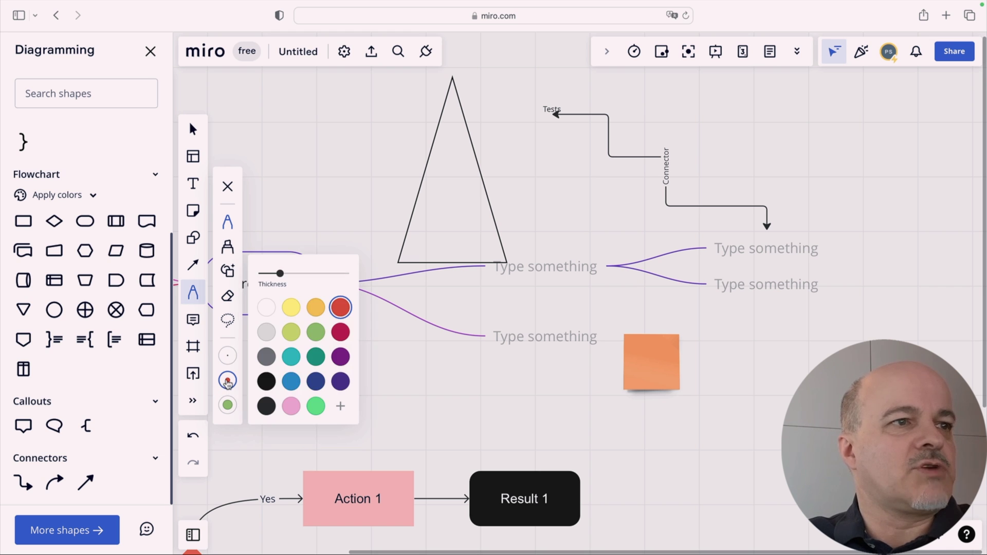
{"action": "left_click", "coordinate": [228, 405]}
{"action": "left_click", "coordinate": [228, 405]}
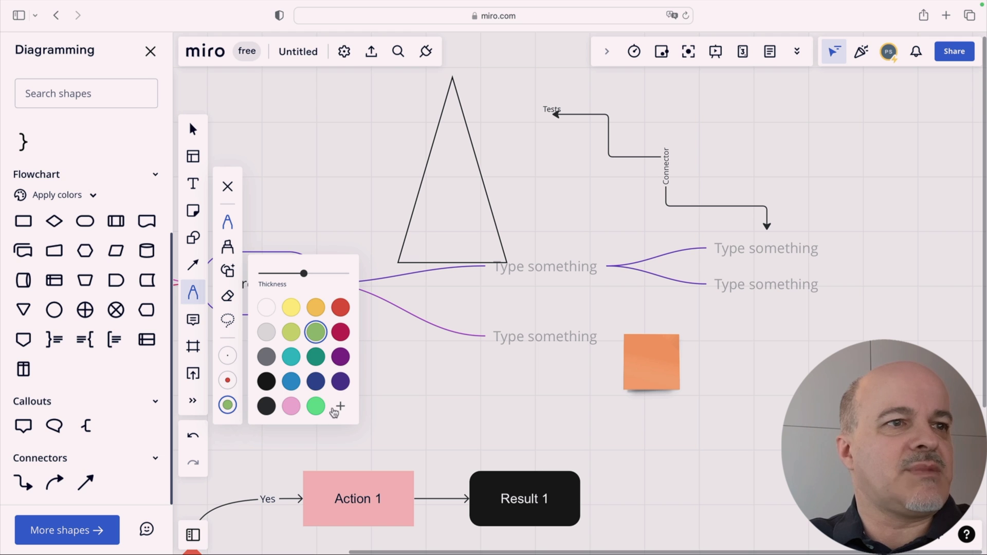
{"action": "left_click", "coordinate": [341, 406]}
{"action": "left_click", "coordinate": [415, 474]}
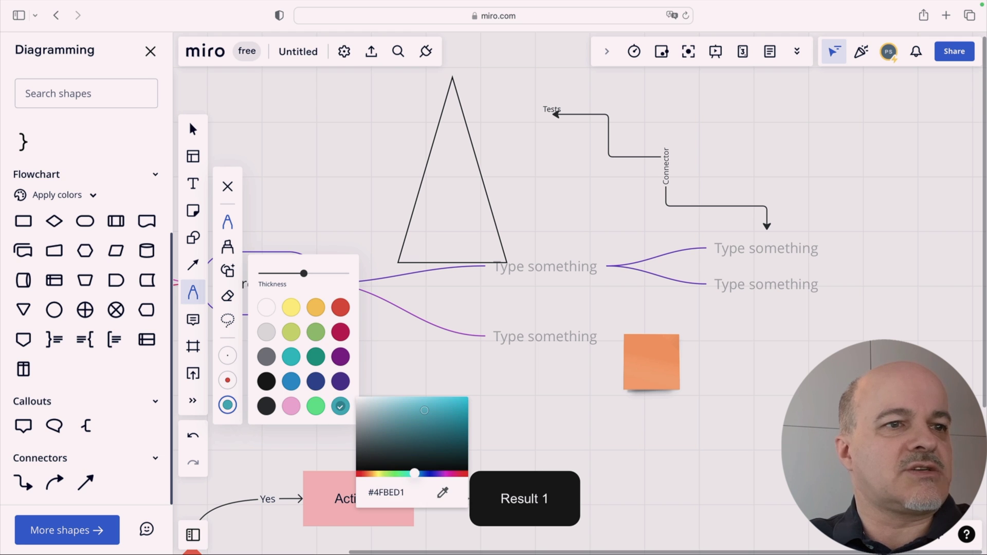
{"action": "left_click", "coordinate": [389, 474]}
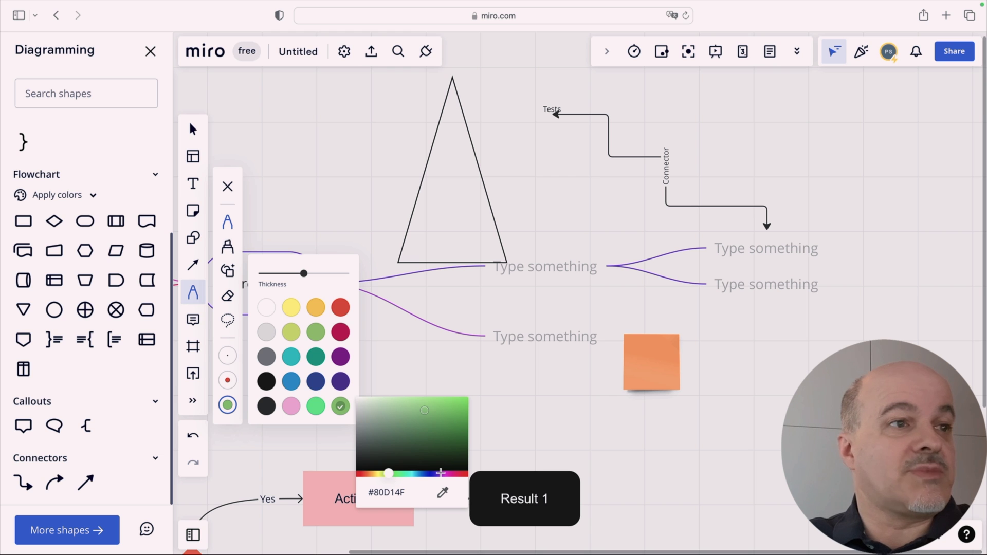
{"action": "left_click", "coordinate": [297, 215]}
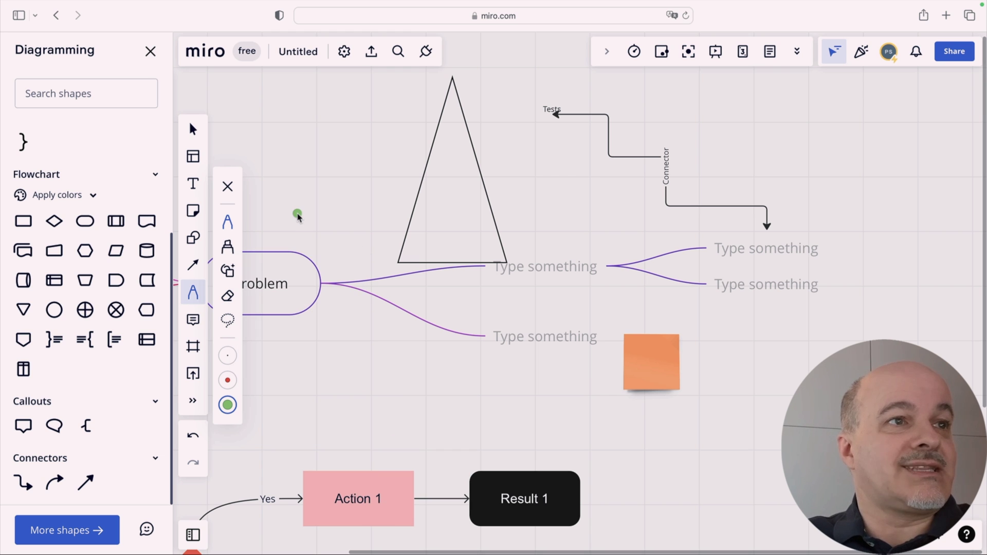
{"action": "mouse_move", "coordinate": [297, 214]}
{"action": "left_mouse_down"}
{"action": "mouse_move", "coordinate": [365, 180]}
{"action": "mouse_move", "coordinate": [330, 142]}
{"action": "mouse_move", "coordinate": [241, 180]}
{"action": "mouse_move", "coordinate": [306, 220]}
{"action": "mouse_move", "coordinate": [342, 219]}
{"action": "mouse_move", "coordinate": [354, 251]}
{"action": "mouse_move", "coordinate": [319, 256]}
{"action": "mouse_move", "coordinate": [305, 220]}
{"action": "mouse_move", "coordinate": [345, 201]}
{"action": "mouse_move", "coordinate": [395, 194]}
{"action": "mouse_move", "coordinate": [398, 179]}
{"action": "mouse_move", "coordinate": [366, 157]}
{"action": "left_mouse_up"}
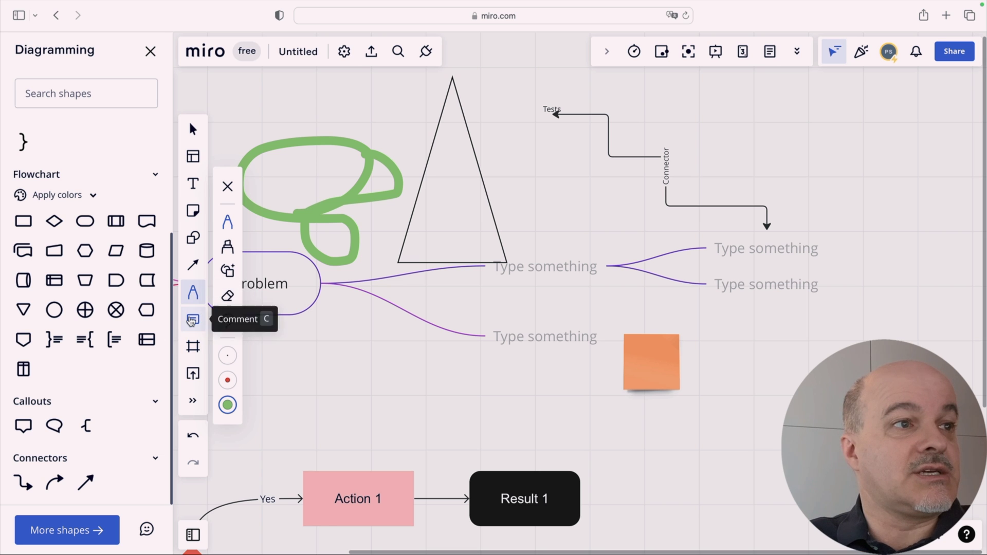
Step: Add a frame and resize it around the drawings, connector, mind map and sticky note
{"action": "left_click", "coordinate": [193, 322]}
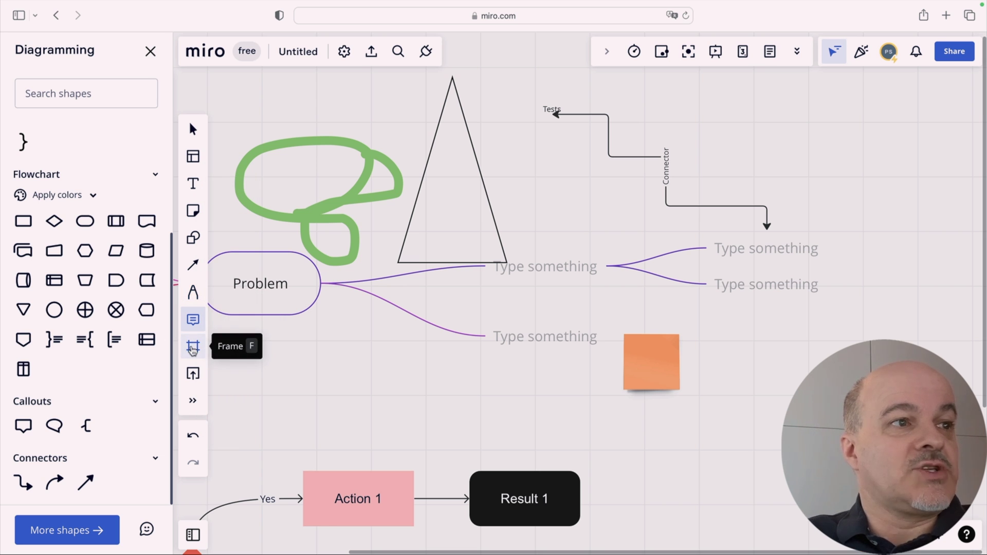
{"action": "left_click", "coordinate": [192, 349]}
{"action": "left_click", "coordinate": [379, 247]}
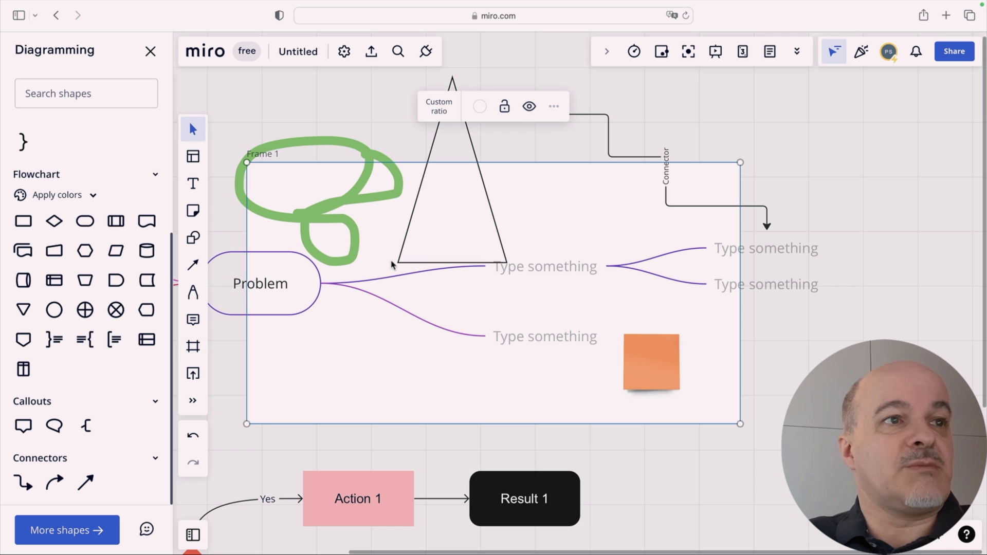
{"action": "left_click_drag", "start_coordinate": [326, 227], "coordinate": [308, 131]}
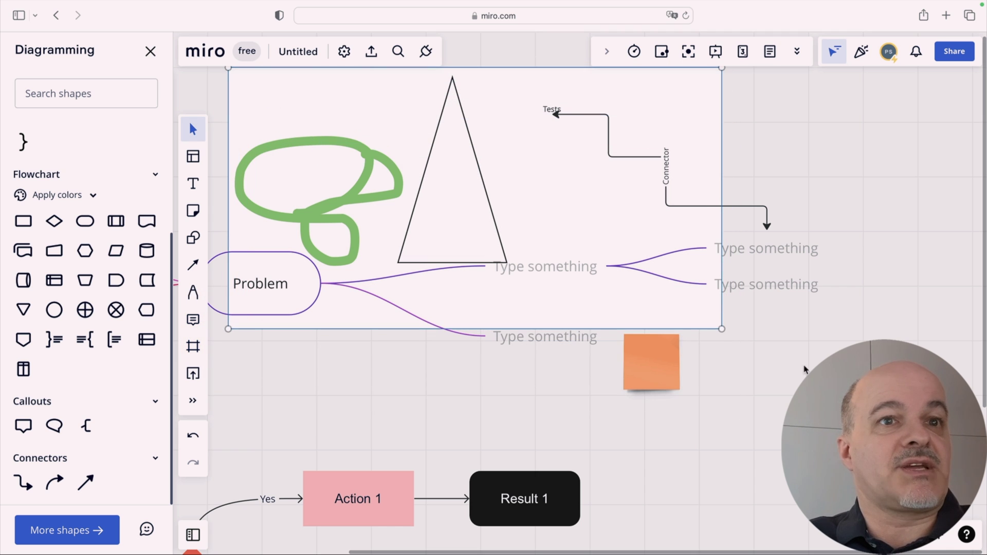
{"action": "left_click_drag", "start_coordinate": [722, 329], "coordinate": [859, 421]}
Step: Rename the frame to 'Phase 1' and close the Diagramming shapes panel
{"action": "scroll", "coordinate": [486, 416], "scroll_direction": "up", "scroll_amount": 3}
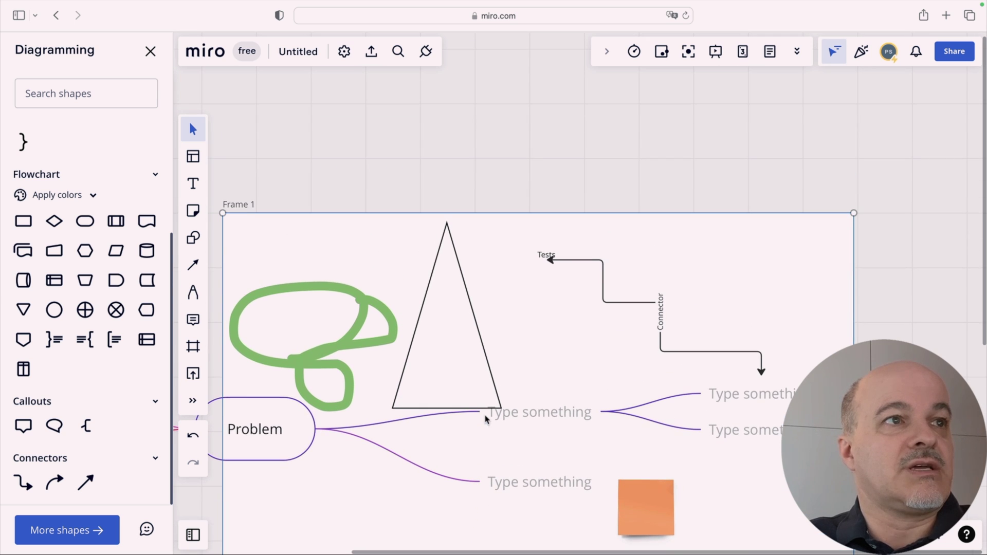
{"action": "double_click", "coordinate": [241, 206]}
{"action": "type", "text": "Phas"}
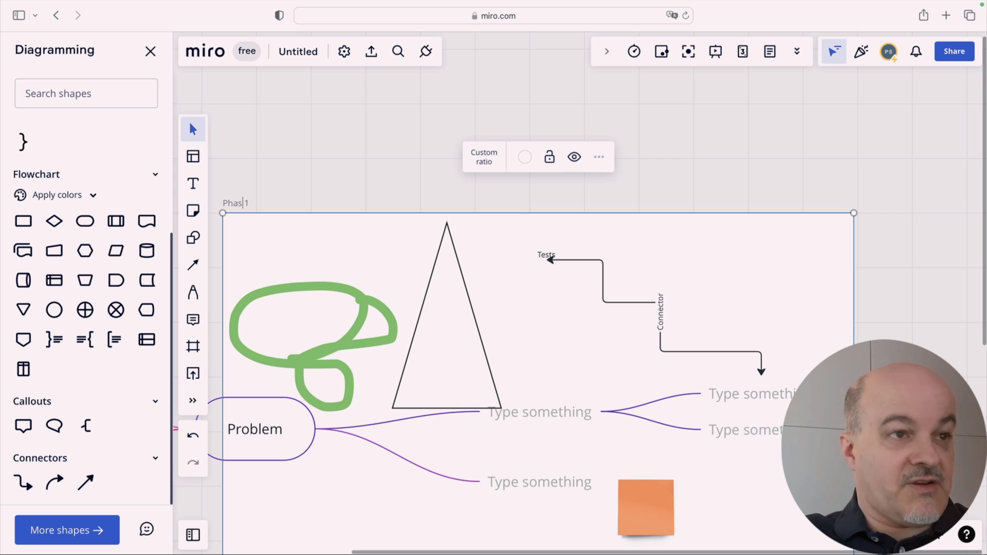
{"action": "type", "text": "e"}
{"action": "left_click", "coordinate": [379, 147]}
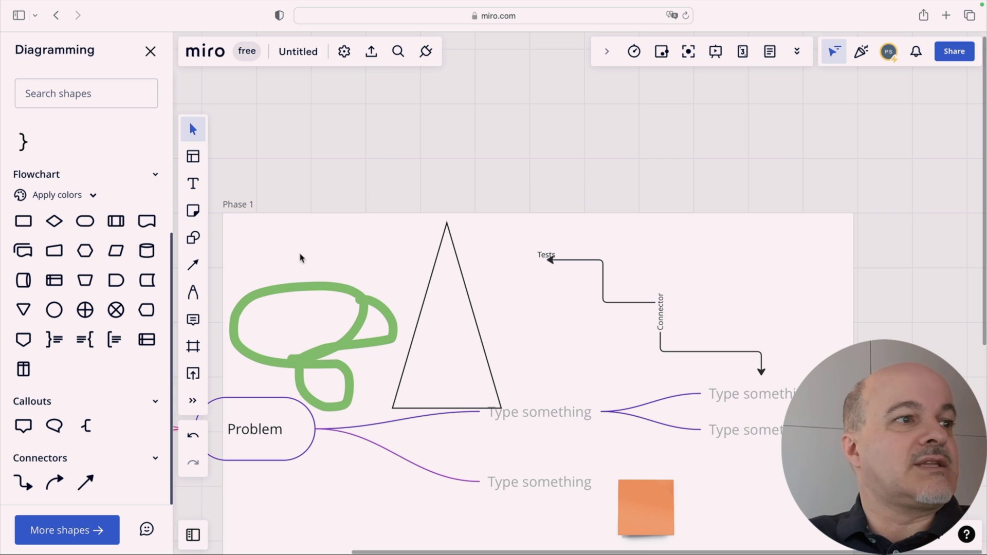
{"action": "left_click", "coordinate": [150, 52]}
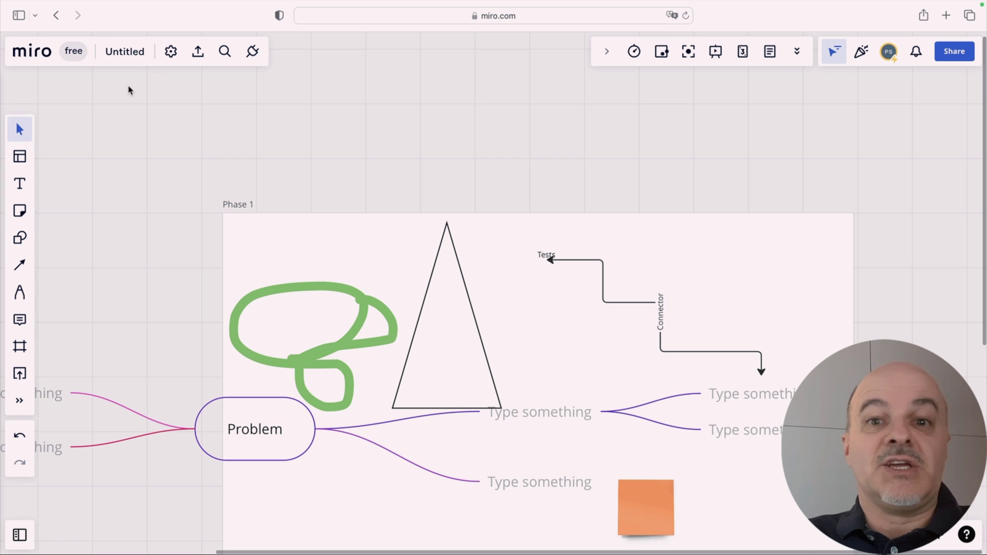
Step: Centre the board on the Phase 1 frame from the Frames list, then bring up the apps list
{"action": "mouse_move", "coordinate": [21, 552]}
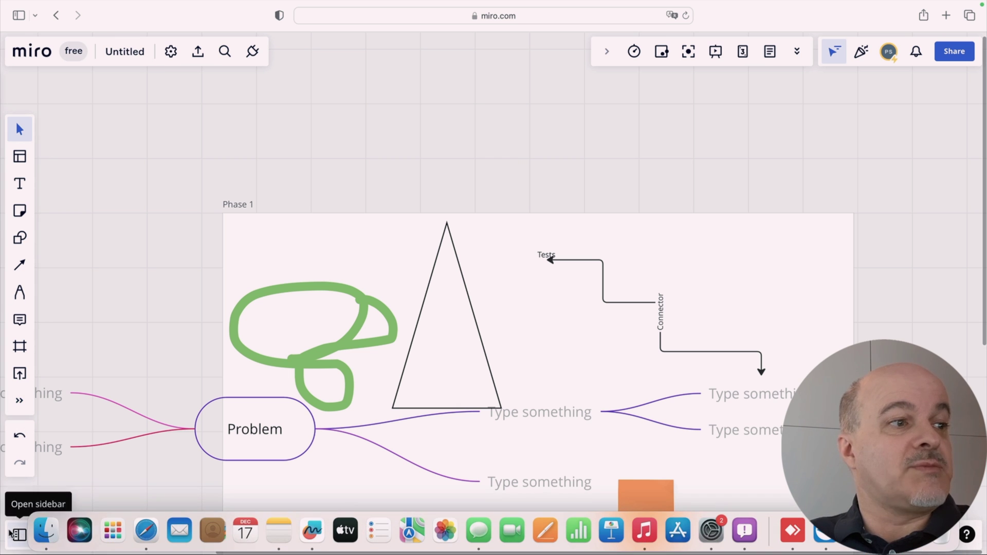
{"action": "left_click", "coordinate": [19, 535]}
{"action": "left_click", "coordinate": [102, 188]}
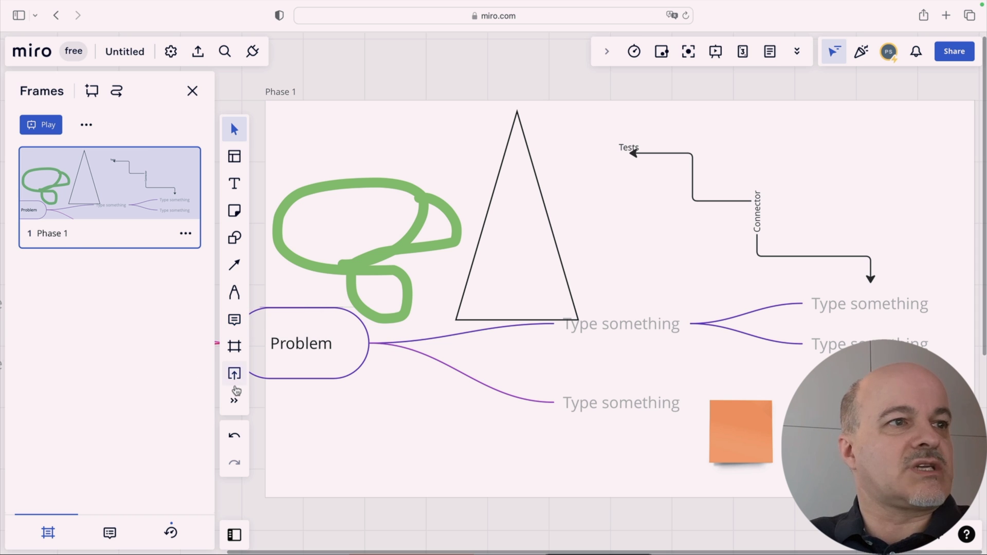
{"action": "left_click", "coordinate": [235, 406]}
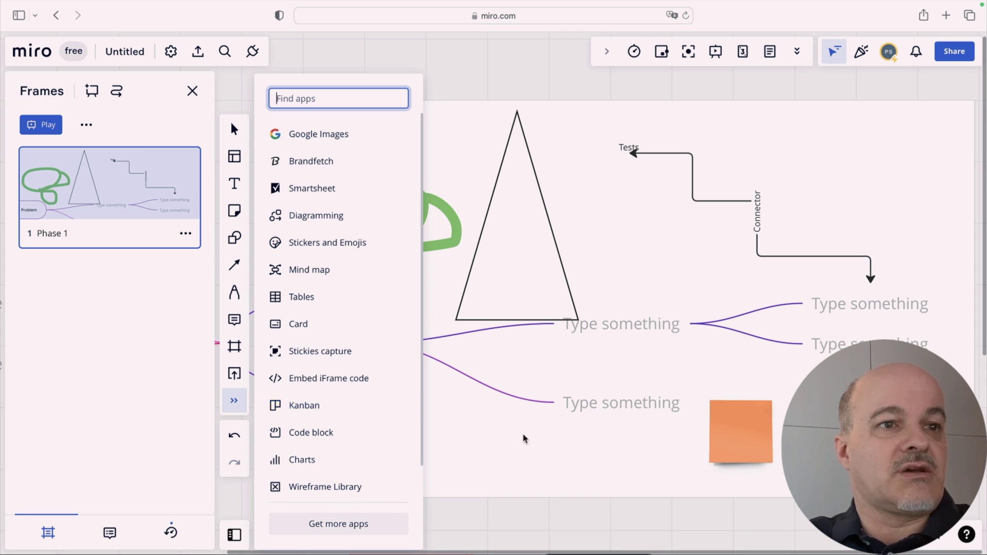
Step: Place a Kanban board from the apps list onto the canvas
{"action": "scroll", "coordinate": [525, 437], "scroll_direction": "down", "scroll_amount": 10}
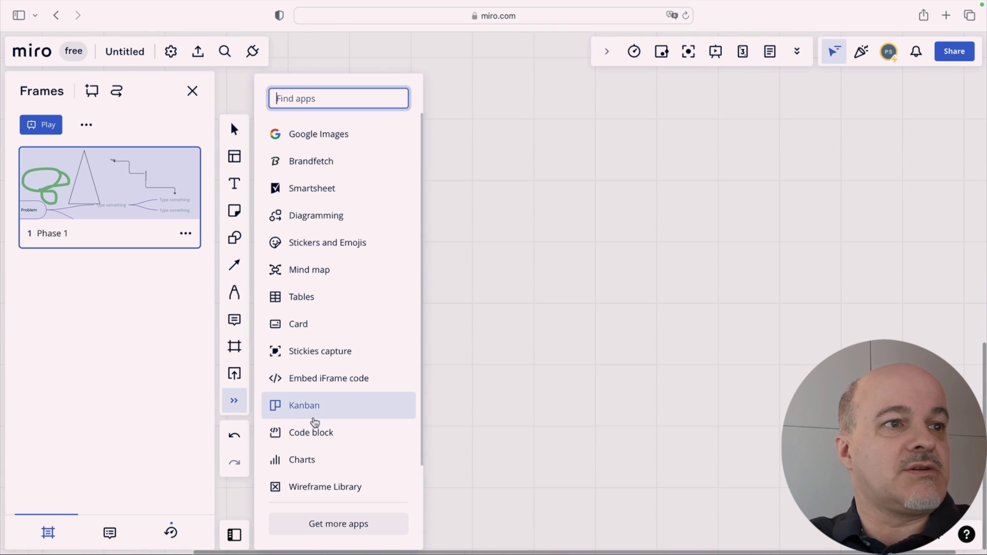
{"action": "left_click", "coordinate": [309, 407]}
{"action": "left_click", "coordinate": [513, 296]}
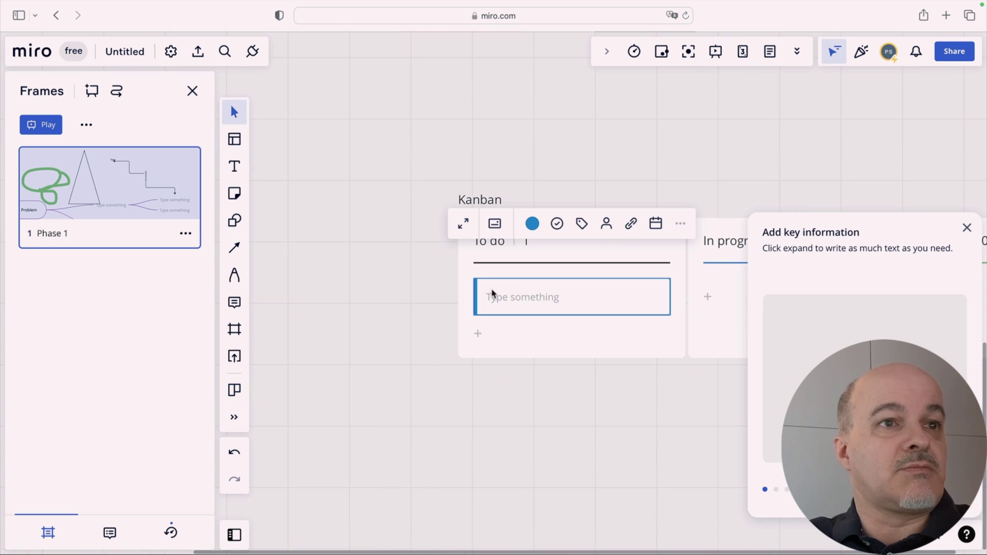
Step: Write 'TAsk 1' in the Kanban board's first card
{"action": "scroll", "coordinate": [650, 354], "scroll_direction": "right", "scroll_amount": 5}
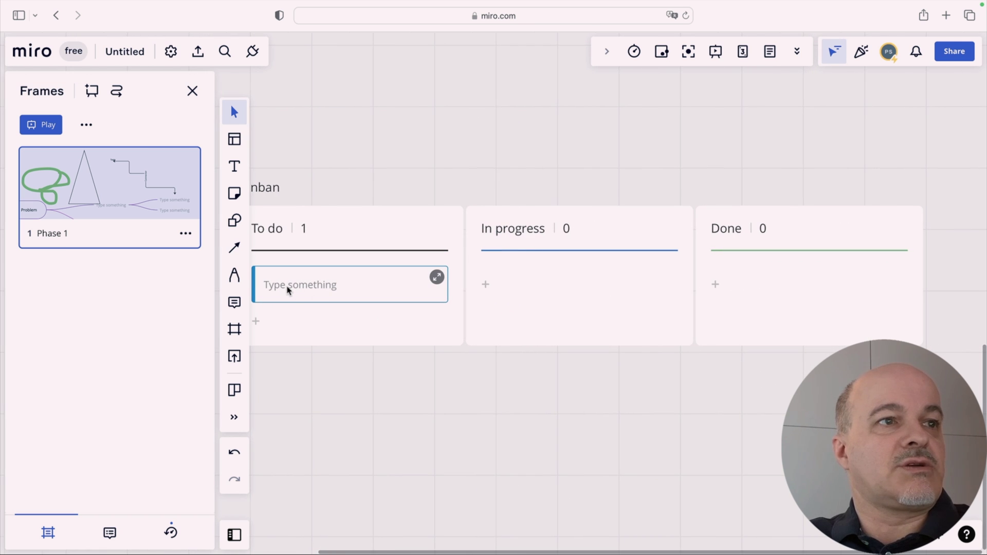
{"action": "left_click", "coordinate": [292, 286]}
{"action": "left_click", "coordinate": [301, 286]}
{"action": "type", "text": "TAsk 1"}
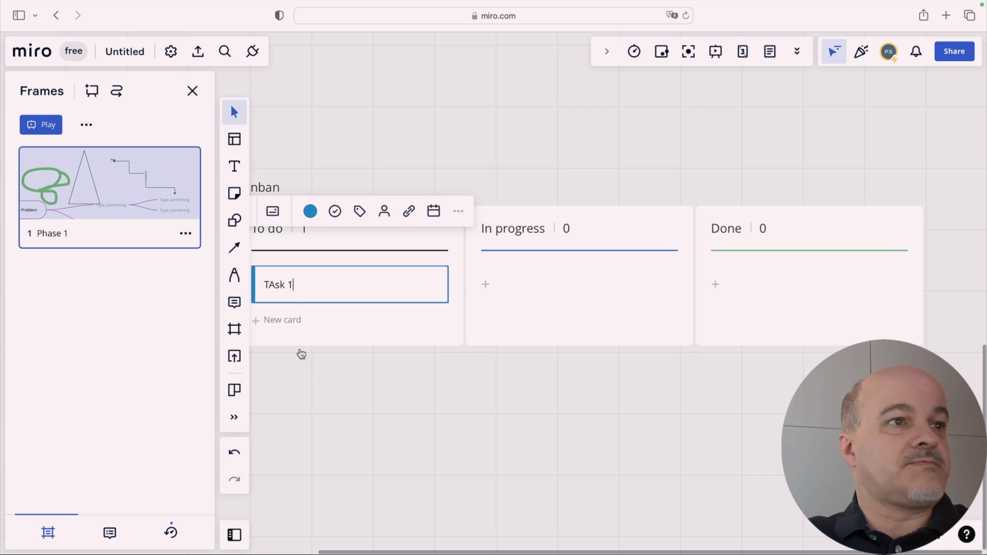
{"action": "left_click", "coordinate": [303, 369]}
Step: Move the TAsk 1 card from To do into In progress
{"action": "scroll", "coordinate": [283, 303], "scroll_direction": "left", "scroll_amount": 1}
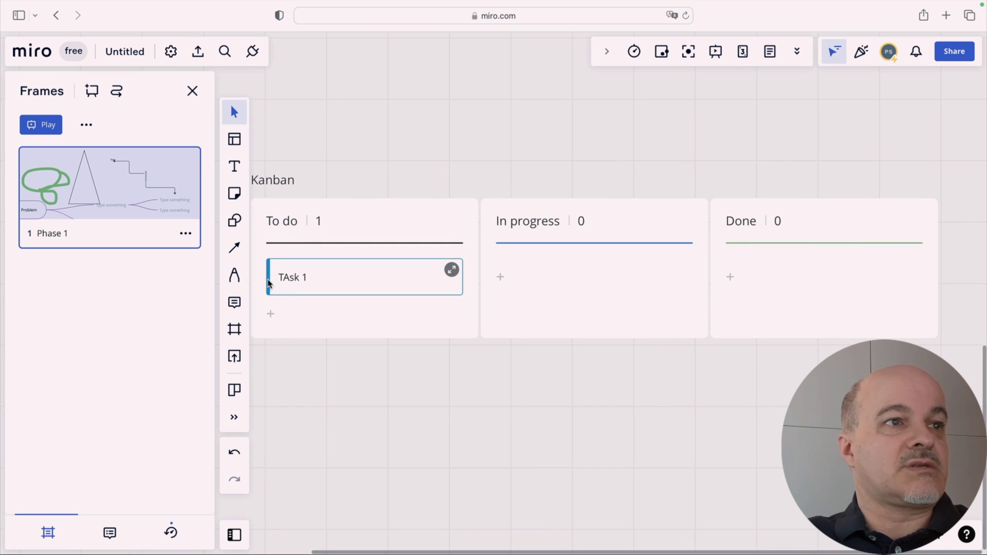
{"action": "left_click_drag", "start_coordinate": [322, 284], "coordinate": [722, 278]}
{"action": "scroll", "coordinate": [724, 427], "scroll_direction": "left", "scroll_amount": 3}
{"action": "scroll", "coordinate": [724, 427], "scroll_direction": "right", "scroll_amount": 2}
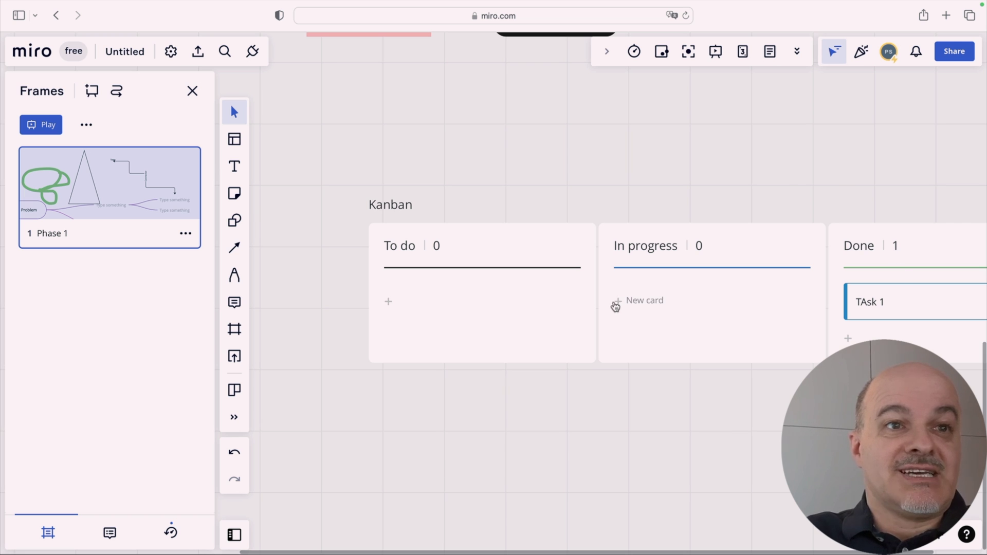
Step: Add a new card in In progress, move it into Done, then scroll up to the flowchart
{"action": "left_click", "coordinate": [617, 302]}
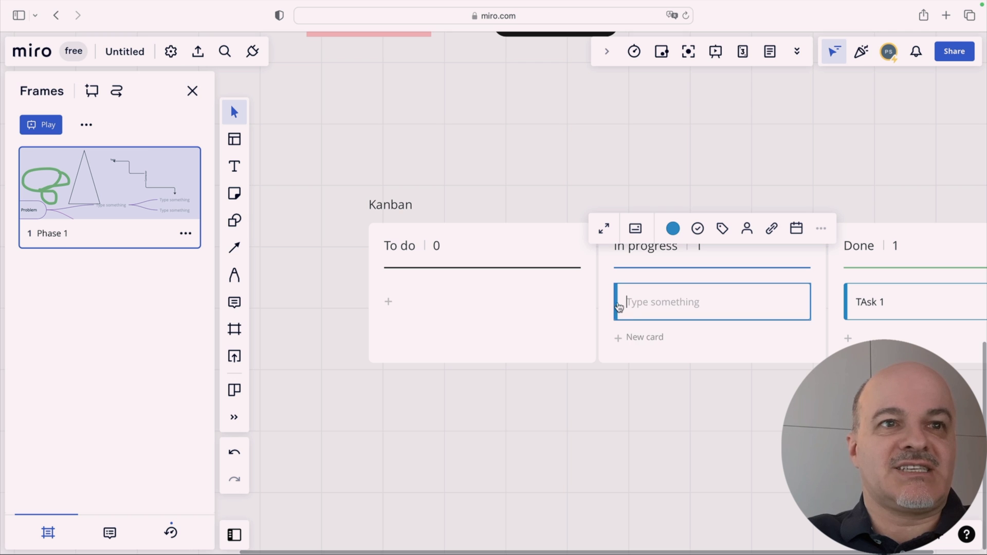
{"action": "left_click_drag", "start_coordinate": [617, 303], "coordinate": [863, 289]}
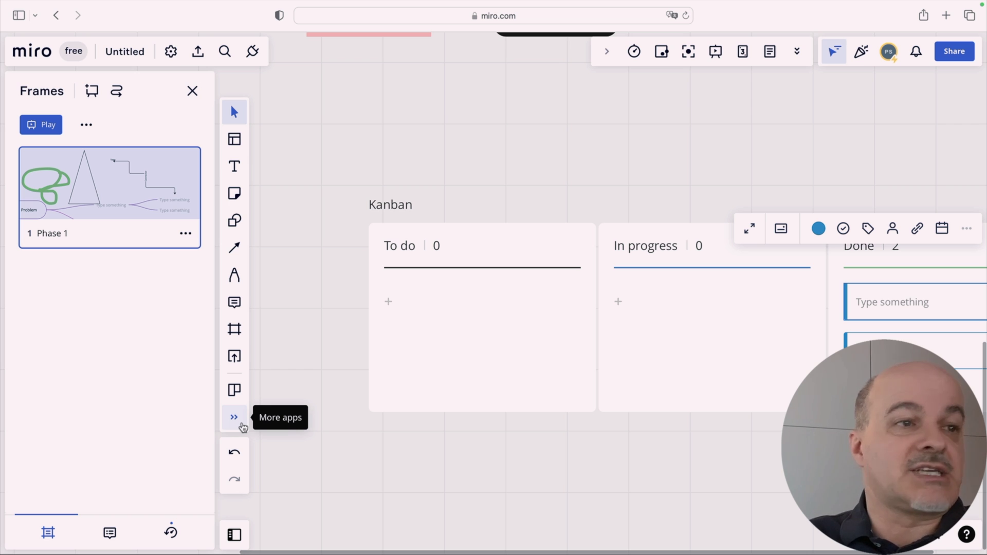
{"action": "left_click", "coordinate": [233, 418]}
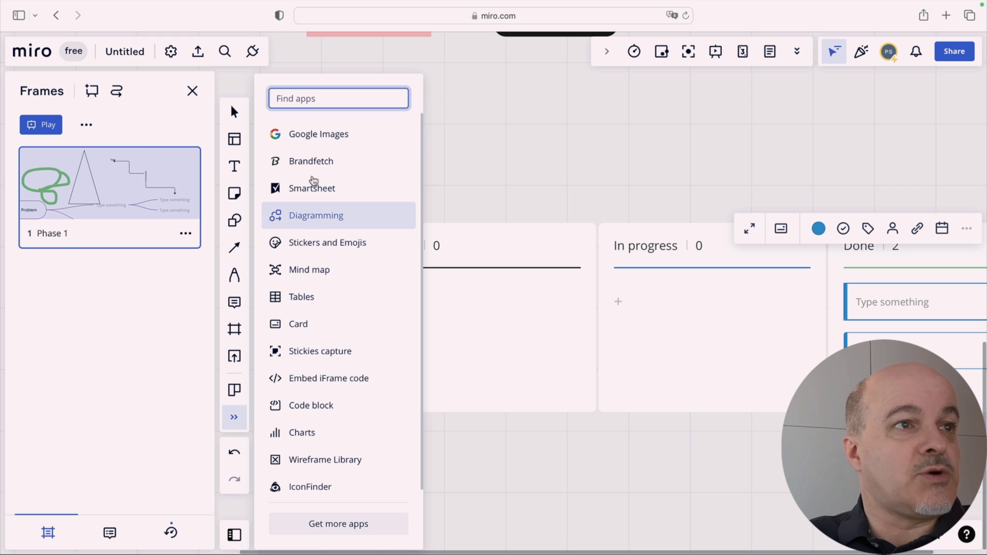
{"action": "left_click", "coordinate": [570, 478]}
{"action": "scroll", "coordinate": [573, 480], "scroll_direction": "up", "scroll_amount": 5}
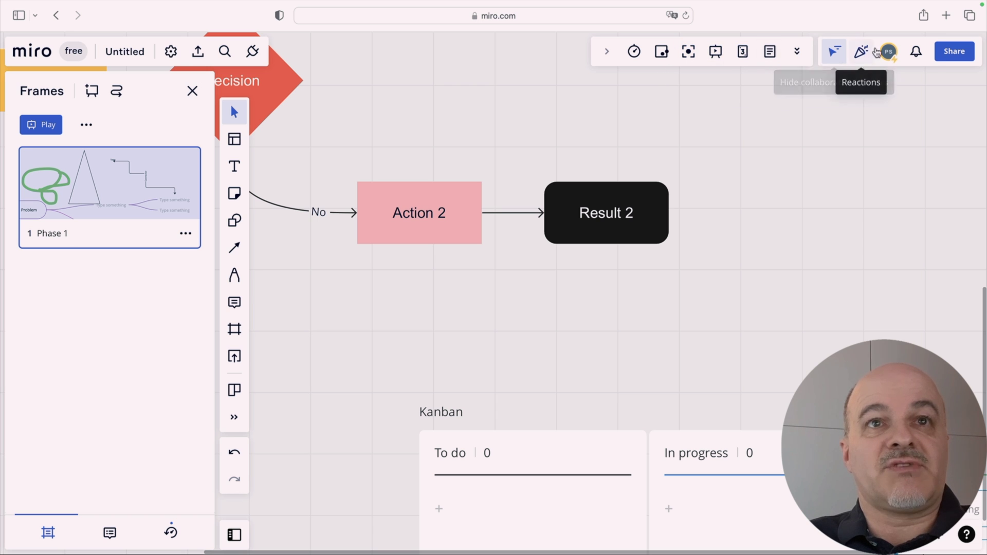
Step: Start sharing the board with its current title, then close the sharing settings
{"action": "left_click", "coordinate": [950, 57]}
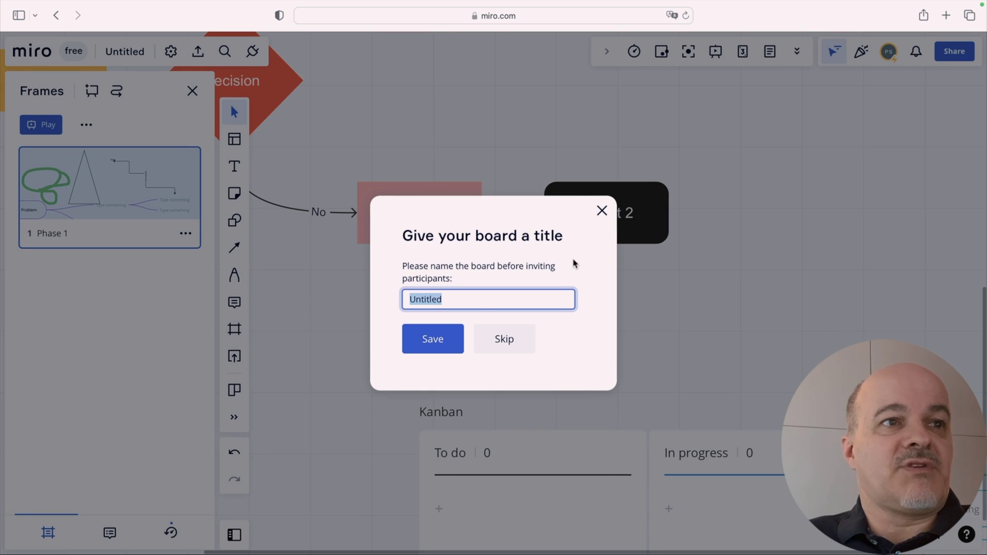
{"action": "left_click", "coordinate": [442, 338]}
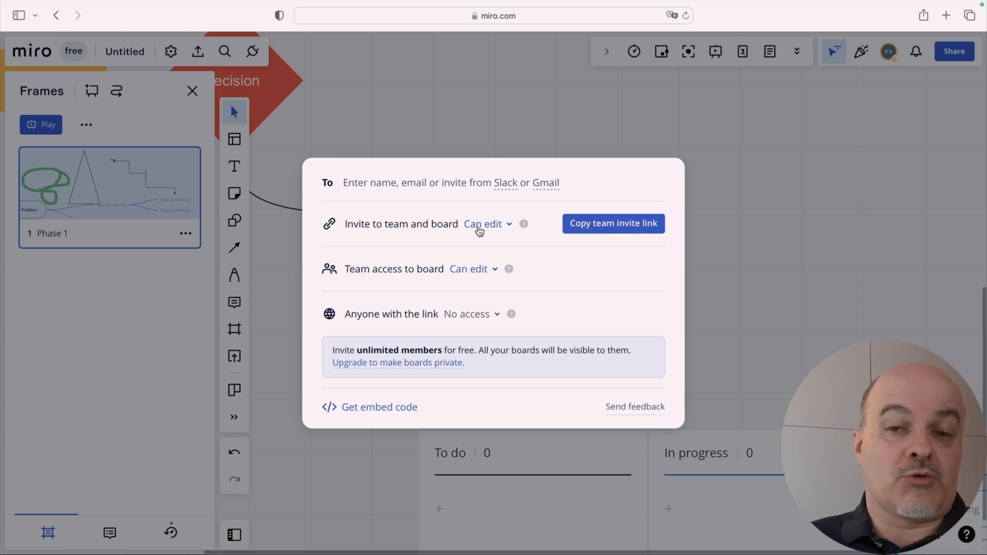
{"action": "key", "text": "Escape"}
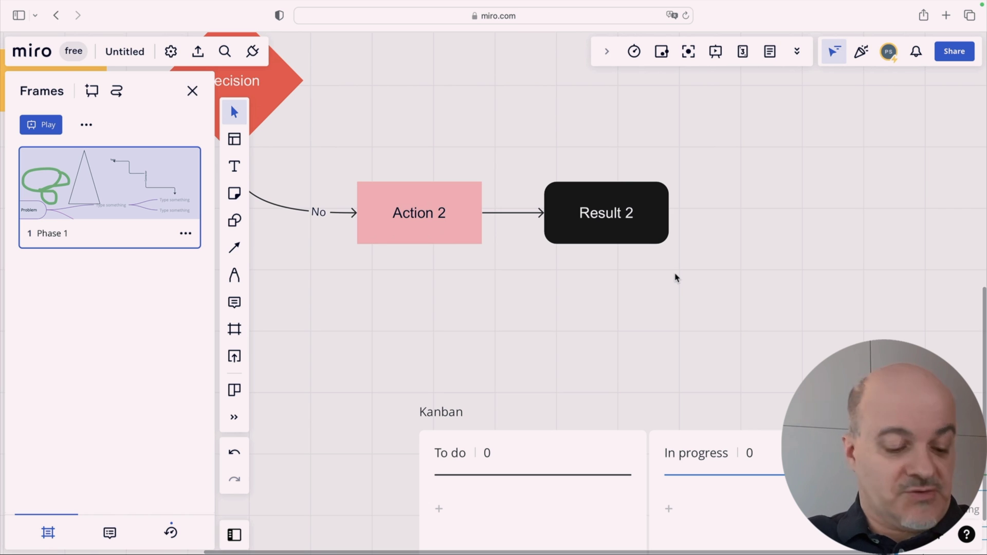
Step: Launch Freeform by searching 'free' in Spotlight
{"action": "key", "text": "super+space"}
{"action": "type", "text": "free"}
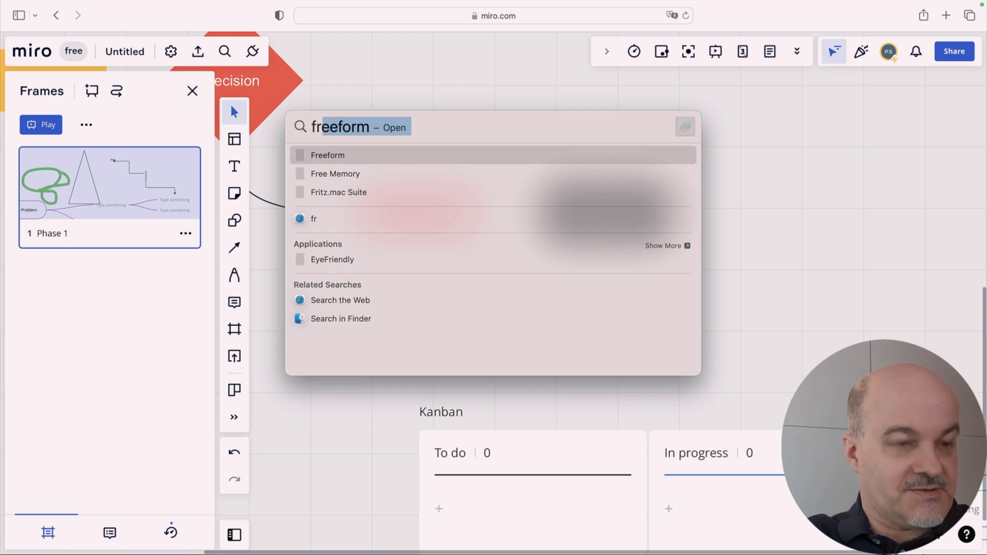
{"action": "key", "text": "Return"}
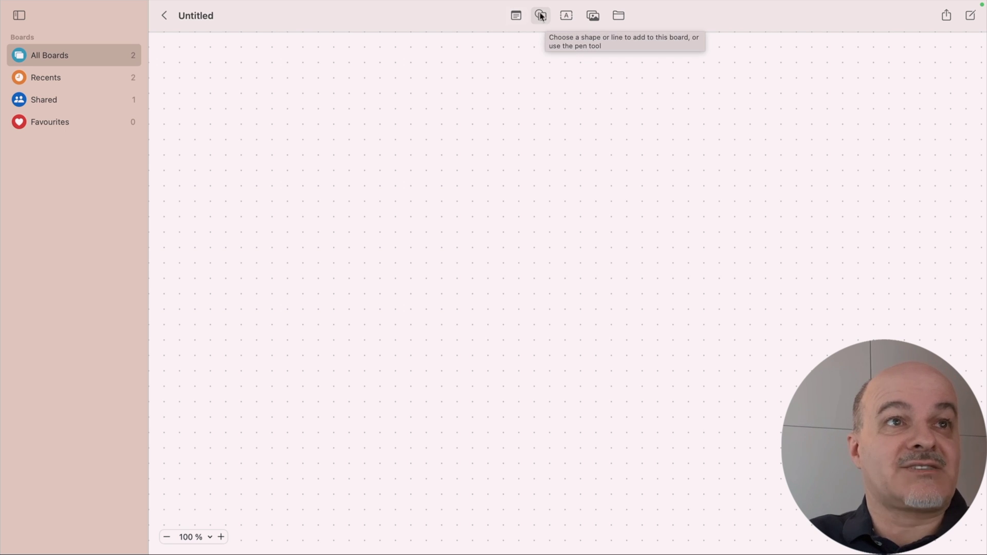
Step: Add a square and a rounded square, positioning the rounded square to the square's right
{"action": "left_click", "coordinate": [538, 14]}
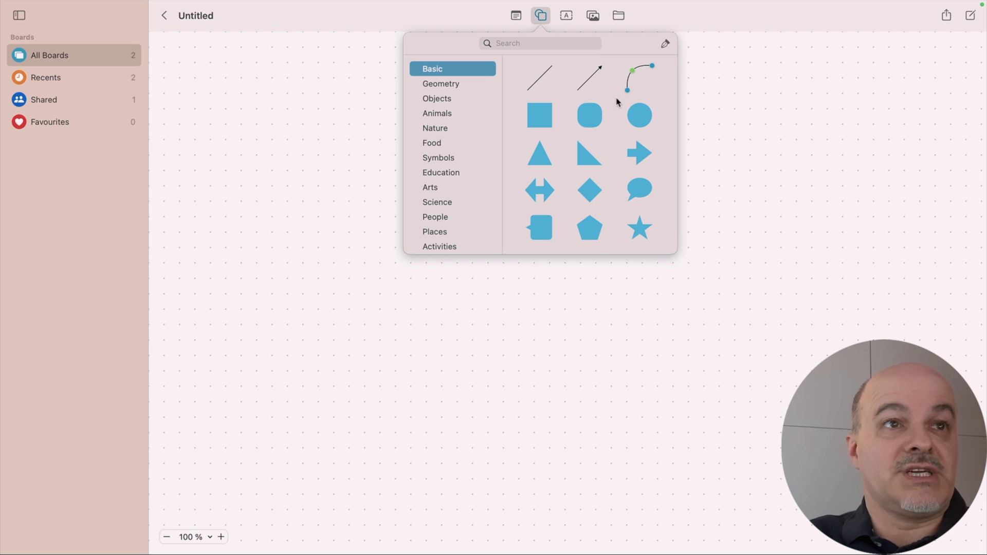
{"action": "left_click", "coordinate": [547, 107]}
{"action": "left_click", "coordinate": [541, 15]}
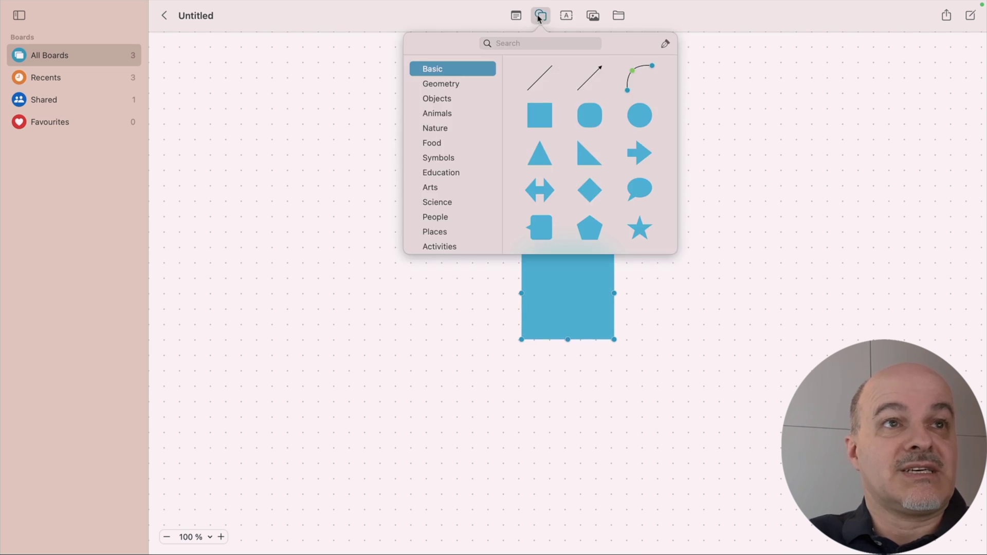
{"action": "left_click", "coordinate": [594, 129]}
{"action": "left_click_drag", "start_coordinate": [604, 319], "coordinate": [757, 287]}
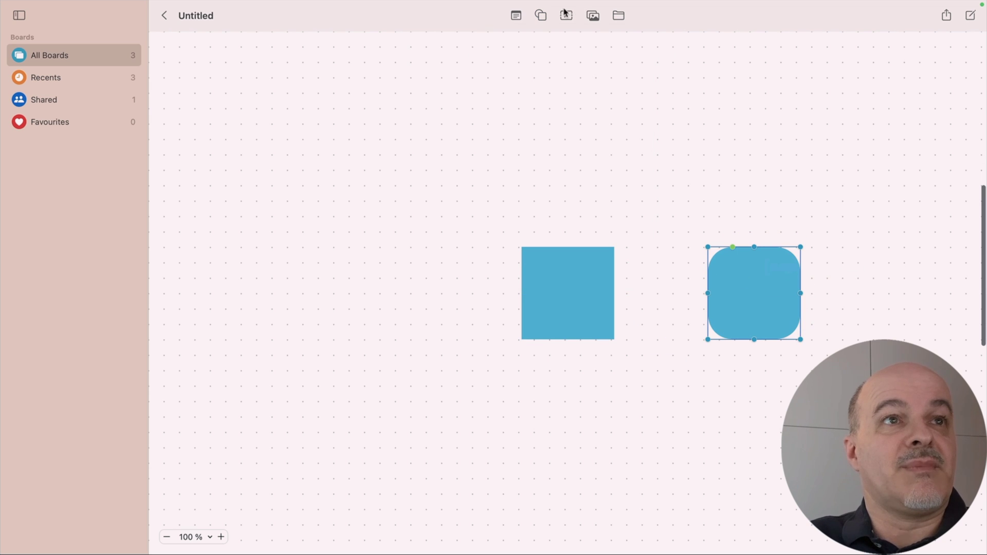
Step: Connect the square and rounded square with a curved line
{"action": "left_click", "coordinate": [544, 18]}
{"action": "left_click", "coordinate": [625, 75]}
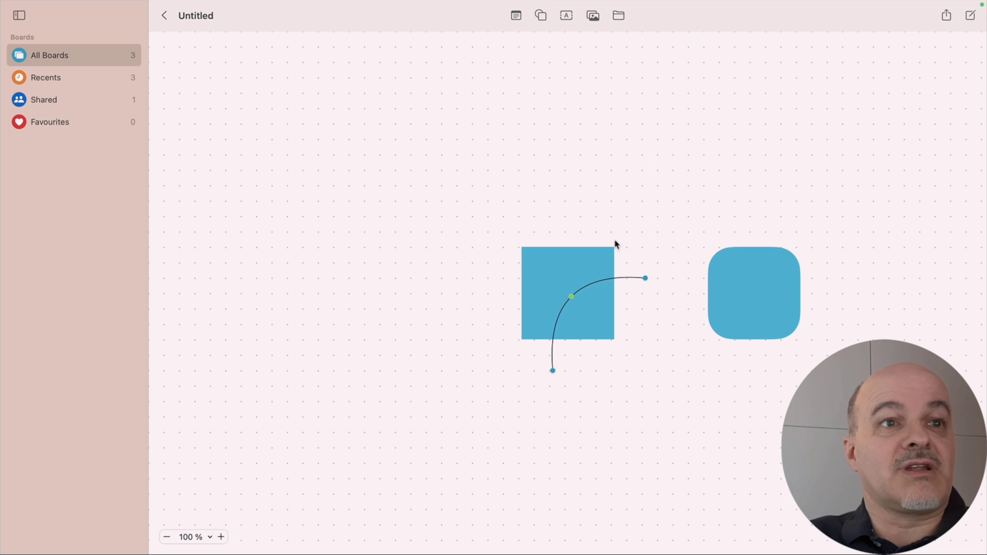
{"action": "left_click_drag", "start_coordinate": [645, 278], "coordinate": [725, 298]}
{"action": "left_click_drag", "start_coordinate": [553, 371], "coordinate": [659, 304]}
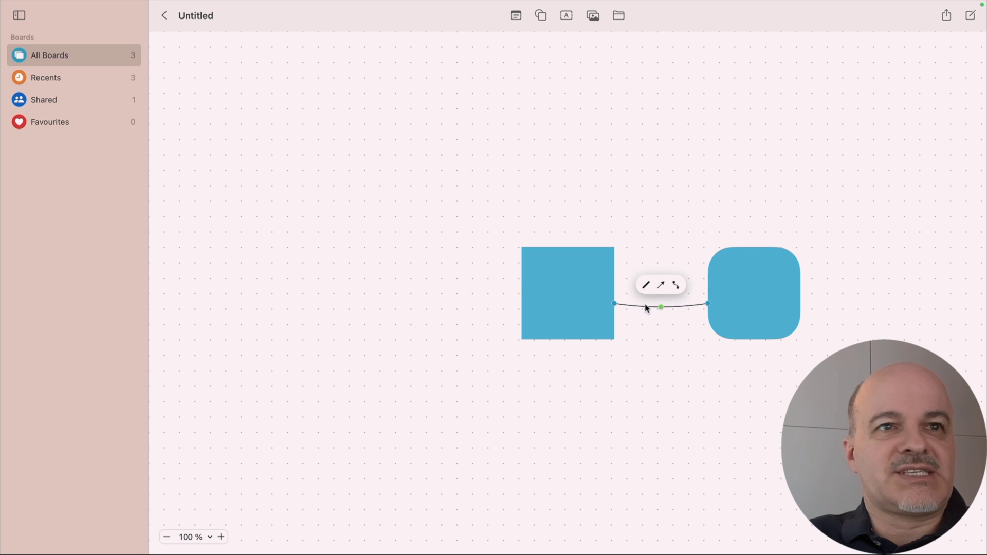
Step: Bend the connector into a high arch ending on the rounded square's top
{"action": "left_click", "coordinate": [676, 286]}
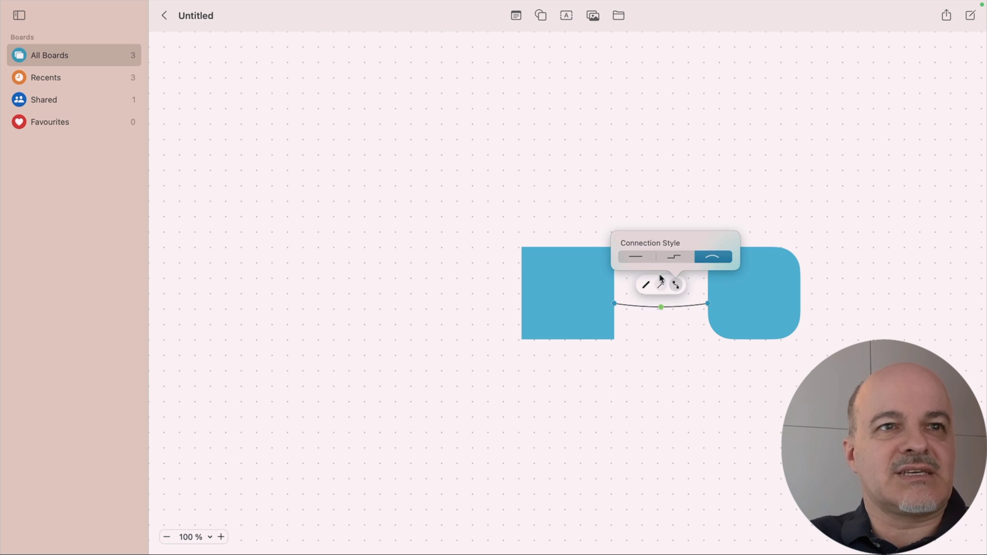
{"action": "left_click", "coordinate": [680, 314]}
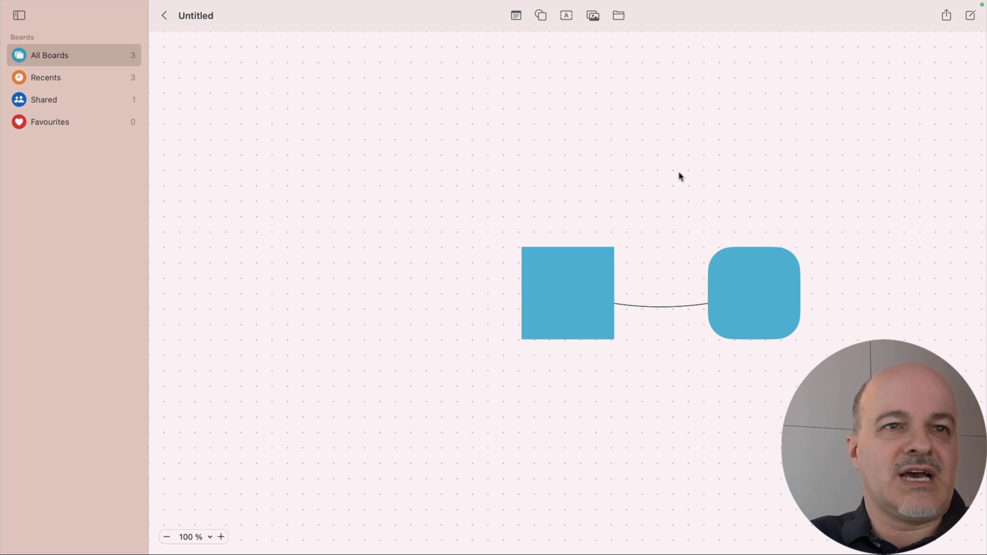
{"action": "left_click", "coordinate": [664, 307]}
{"action": "left_click_drag", "start_coordinate": [660, 307], "coordinate": [663, 200]}
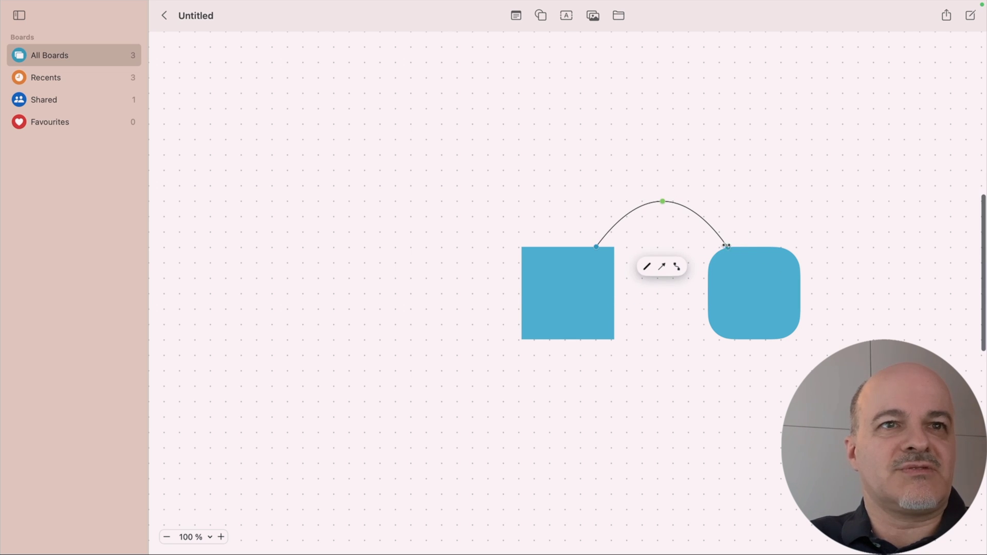
{"action": "left_click_drag", "start_coordinate": [730, 248], "coordinate": [742, 268]}
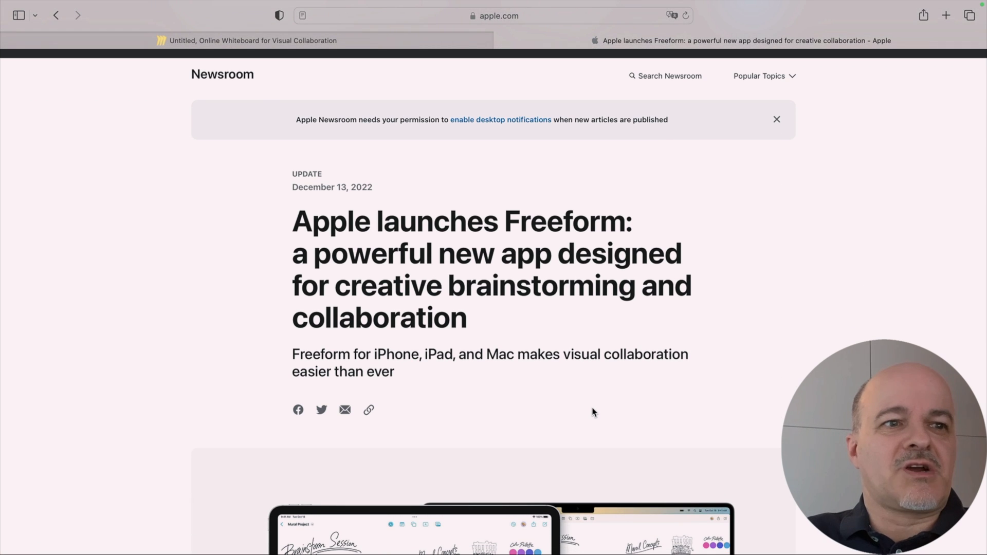
Step: Scroll through Apple's Newsroom article on the Freeform launch
{"action": "scroll", "coordinate": [594, 411], "scroll_direction": "down", "scroll_amount": 5}
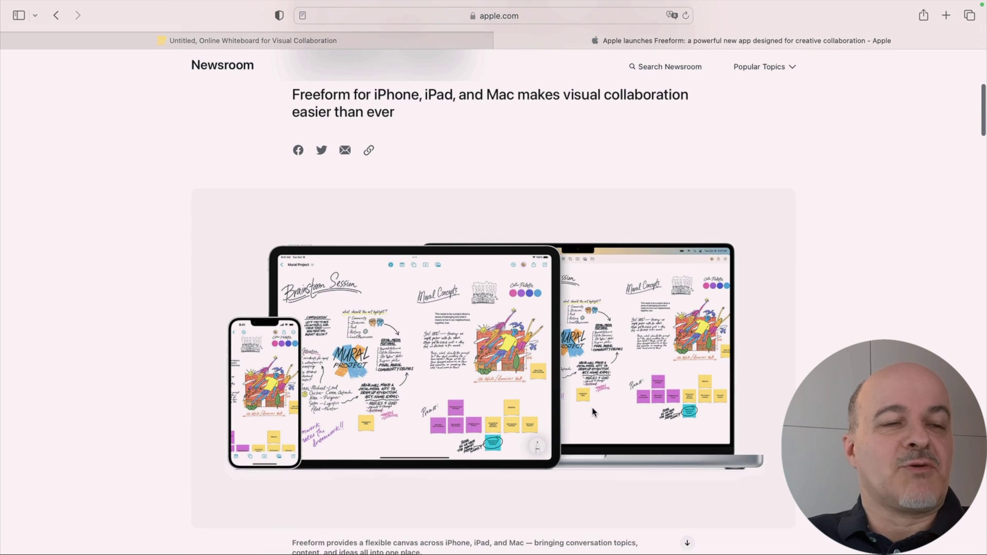
{"action": "scroll", "coordinate": [594, 411], "scroll_direction": "down", "scroll_amount": 3}
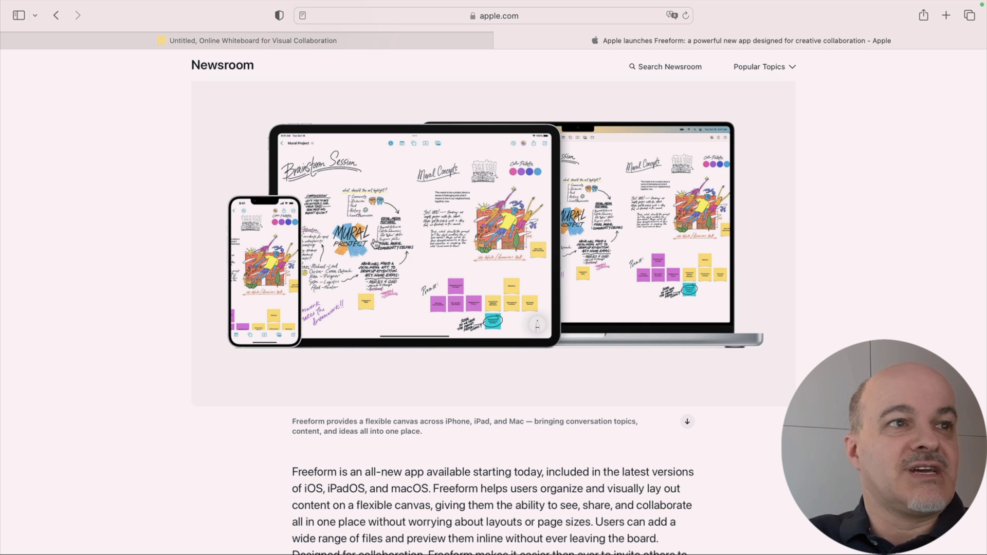
{"action": "scroll", "coordinate": [371, 239], "scroll_direction": "up", "scroll_amount": 5}
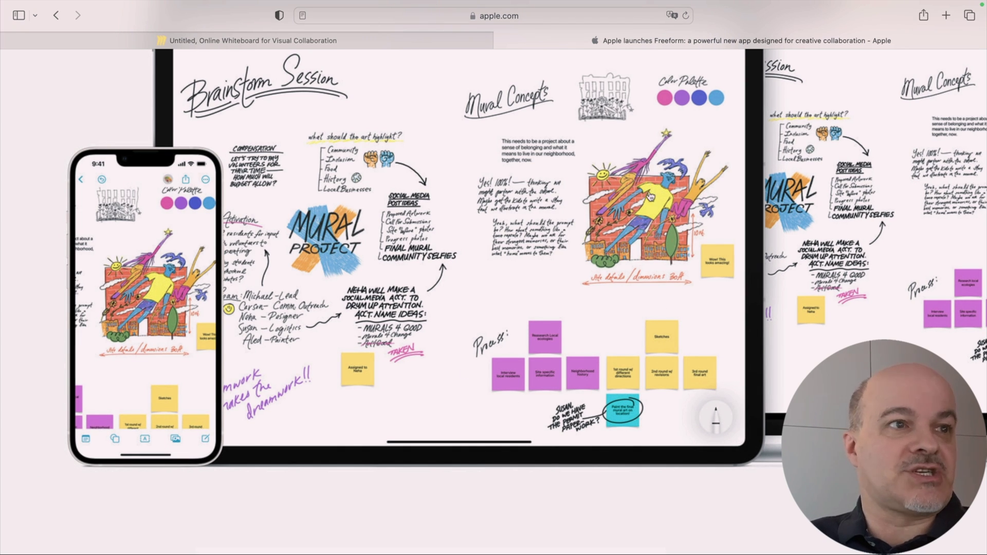
{"action": "scroll", "coordinate": [619, 311], "scroll_direction": "right", "scroll_amount": 5}
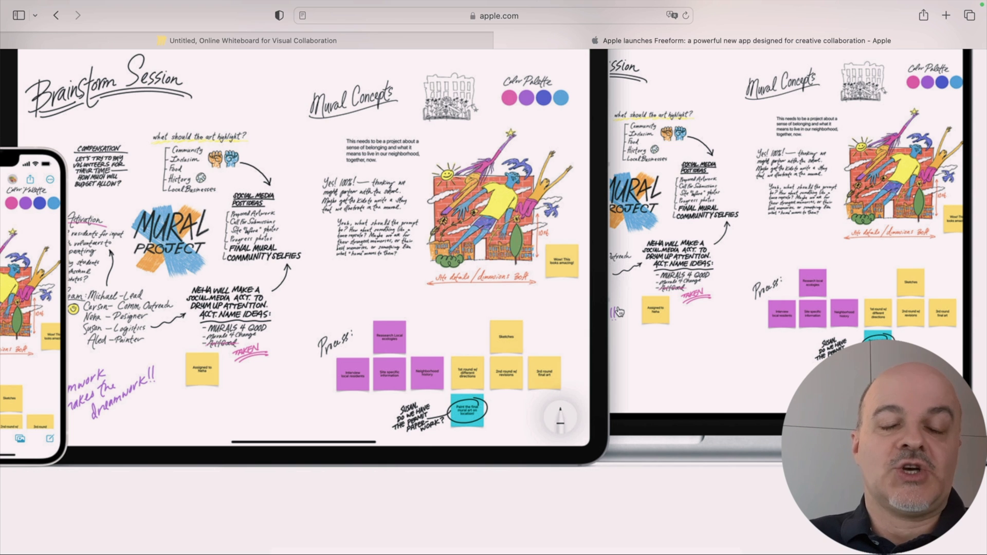
Step: Switch to the private Miro homepage window and accept all cookies
{"action": "key", "text": "super+grave"}
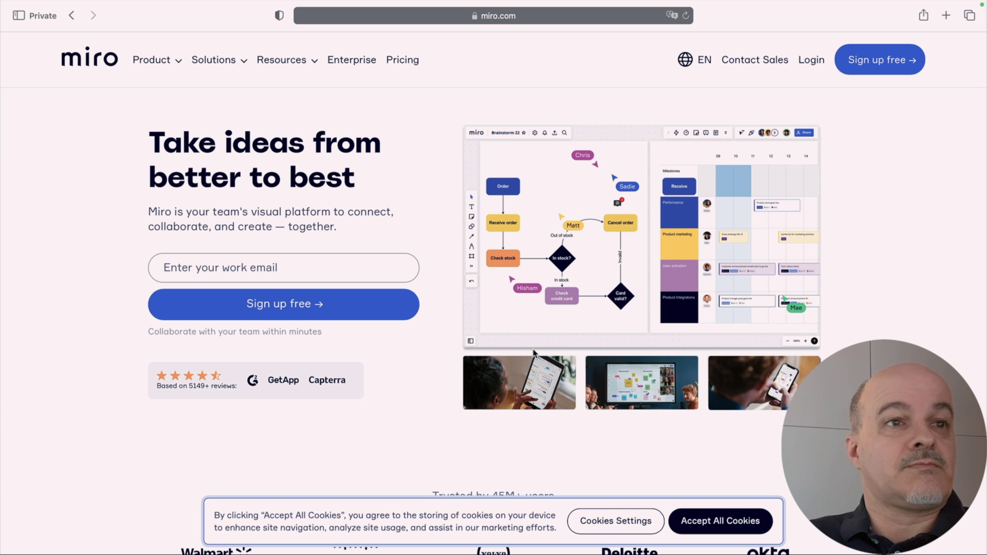
{"action": "left_click", "coordinate": [711, 528]}
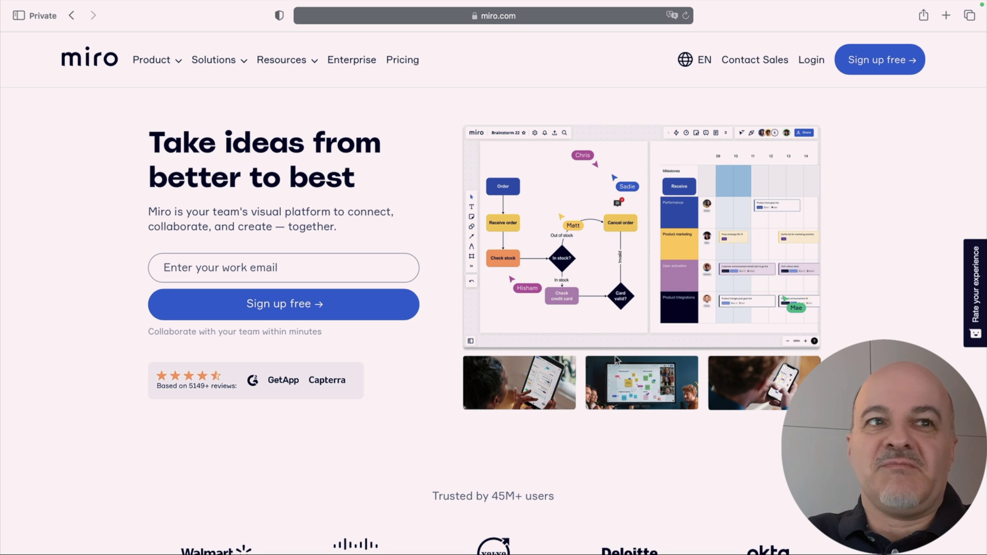
{"action": "scroll", "coordinate": [616, 359], "scroll_direction": "up", "scroll_amount": 5}
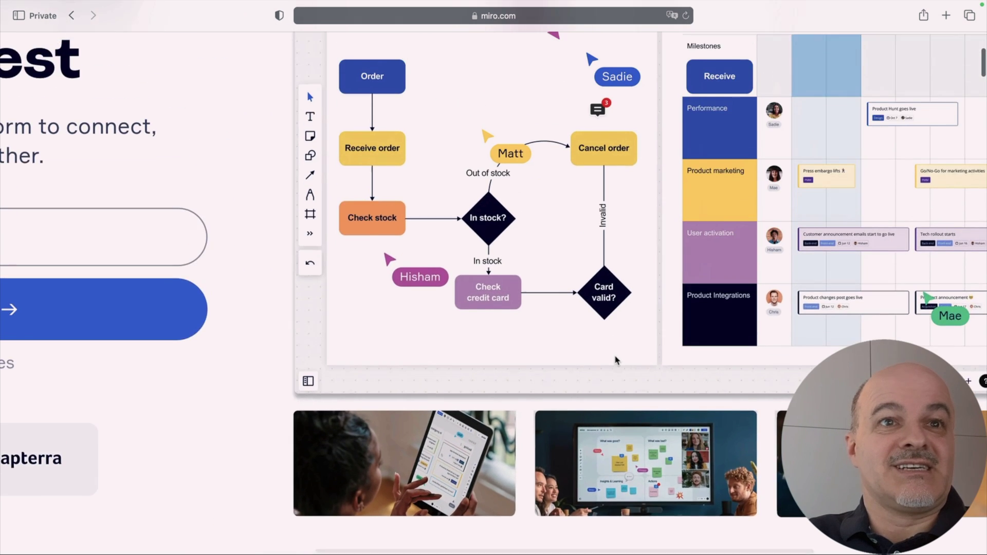
{"action": "scroll", "coordinate": [616, 360], "scroll_direction": "up", "scroll_amount": 2}
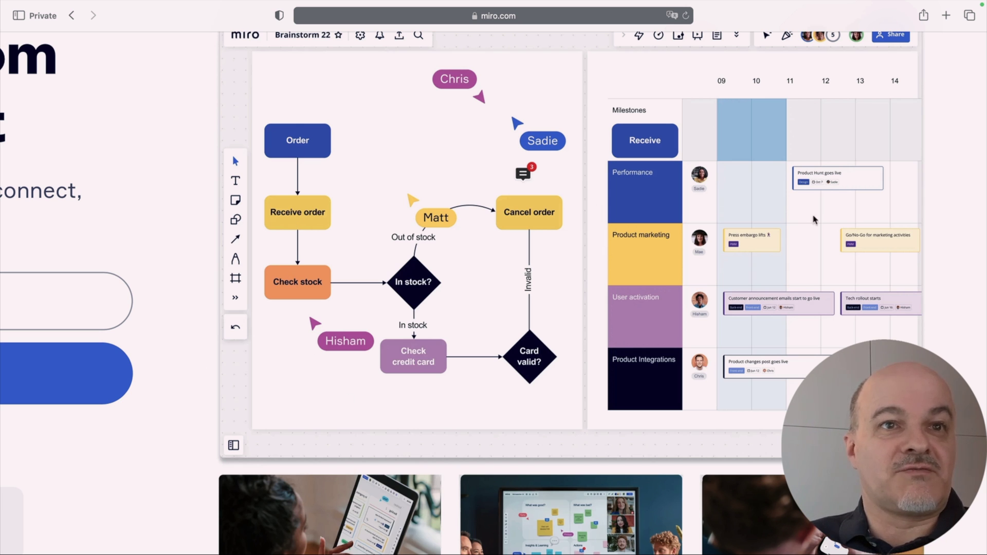
Step: Pan around the embedded Miro demo board's flowchart and milestones timeline
{"action": "scroll", "coordinate": [633, 374], "scroll_direction": "down", "scroll_amount": 4}
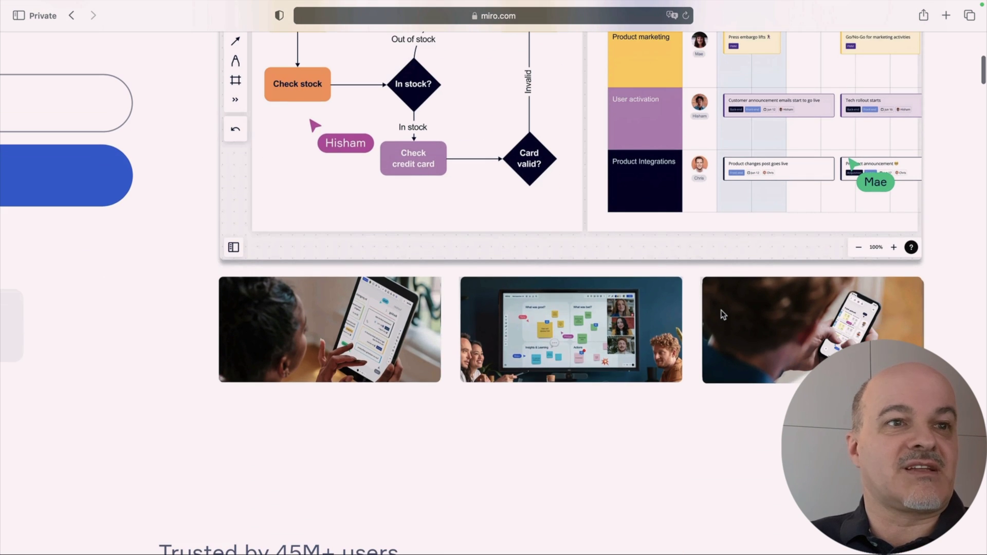
{"action": "scroll", "coordinate": [631, 370], "scroll_direction": "up", "scroll_amount": 5}
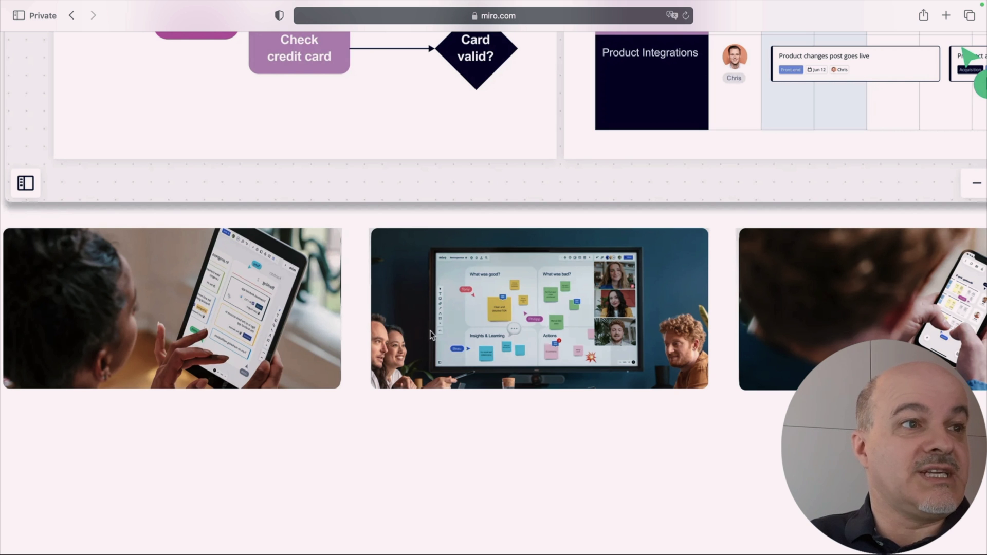
{"action": "scroll", "coordinate": [432, 334], "scroll_direction": "right", "scroll_amount": 4}
{"action": "scroll", "coordinate": [433, 335], "scroll_direction": "up", "scroll_amount": 5}
{"action": "scroll", "coordinate": [433, 335], "scroll_direction": "left", "scroll_amount": 3}
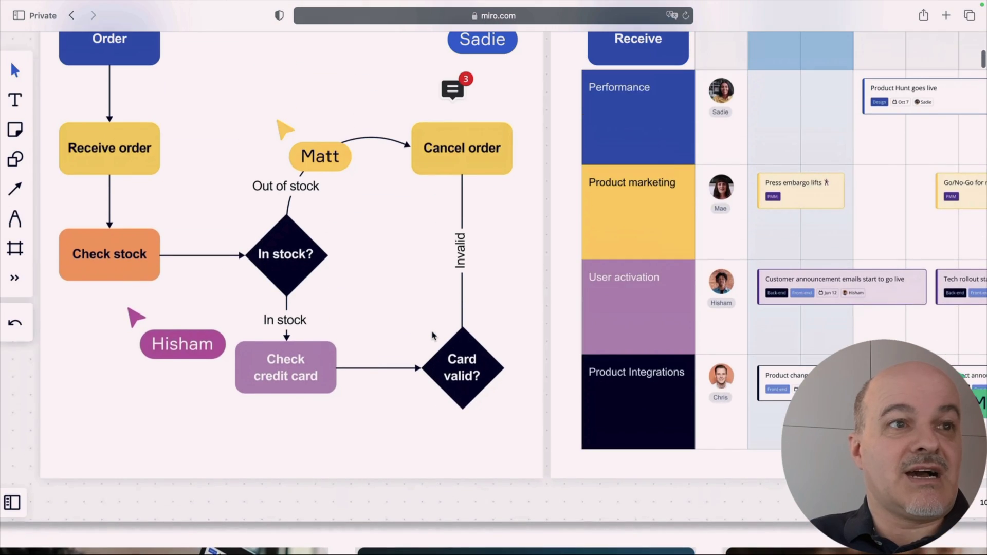
{"action": "scroll", "coordinate": [434, 335], "scroll_direction": "down", "scroll_amount": 3}
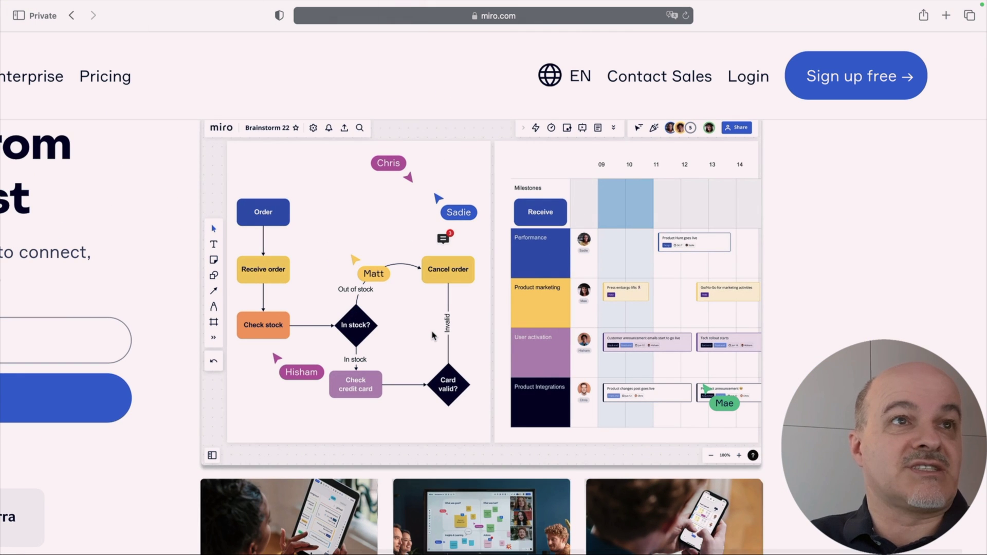